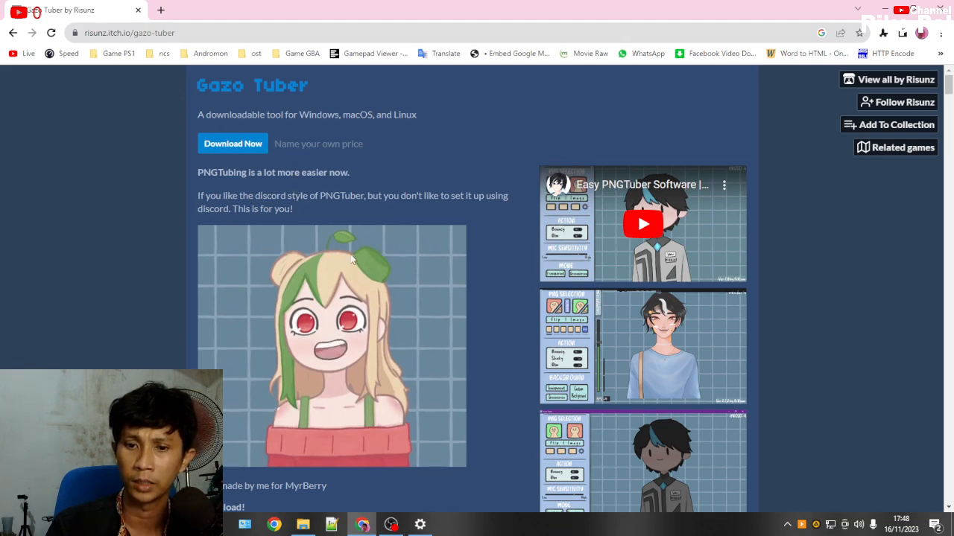
# Look through the Gazo Tuber page's description, stream setup notes, important notes and list of downloadable files
pyautogui.scroll(-6, 357, 237)
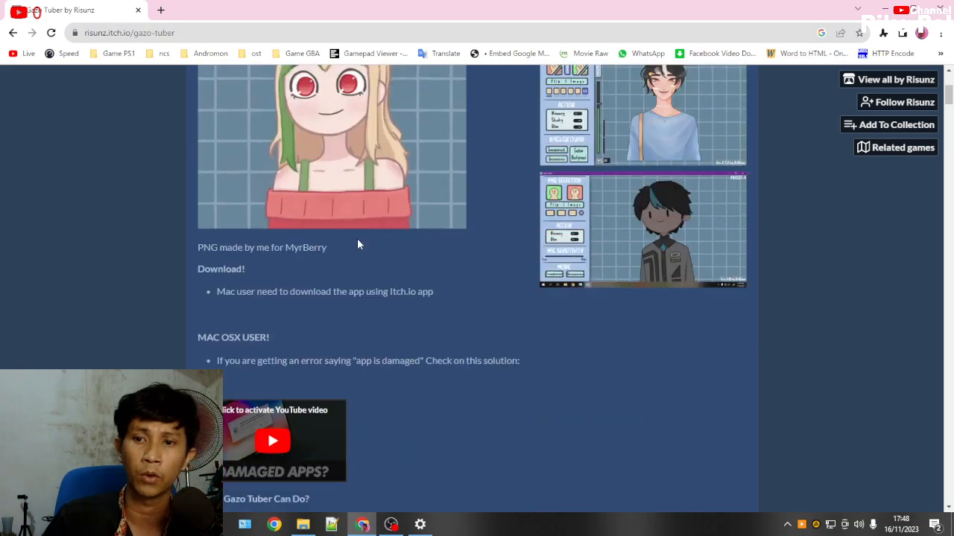
pyautogui.scroll(-3, 355, 242)
pyautogui.scroll(-2, 353, 247)
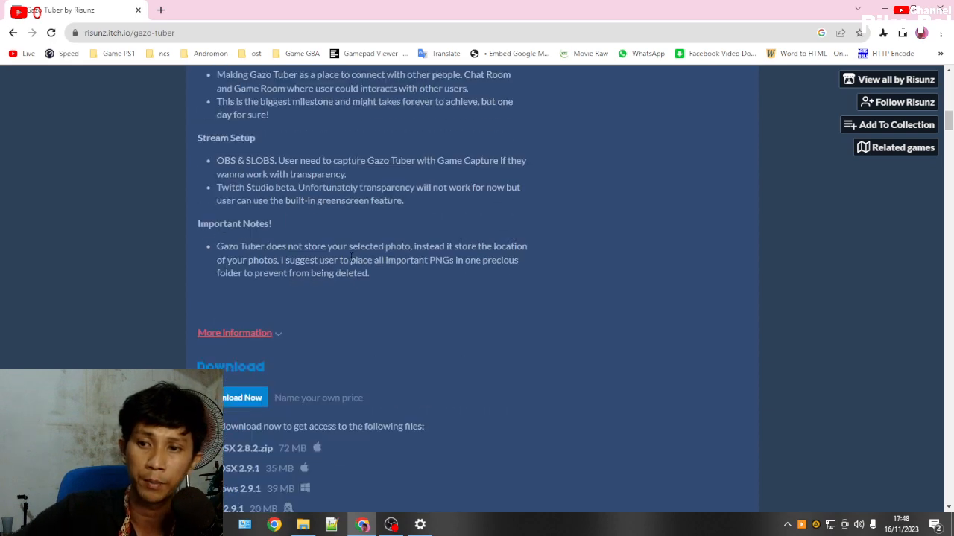
pyautogui.scroll(-2, 349, 246)
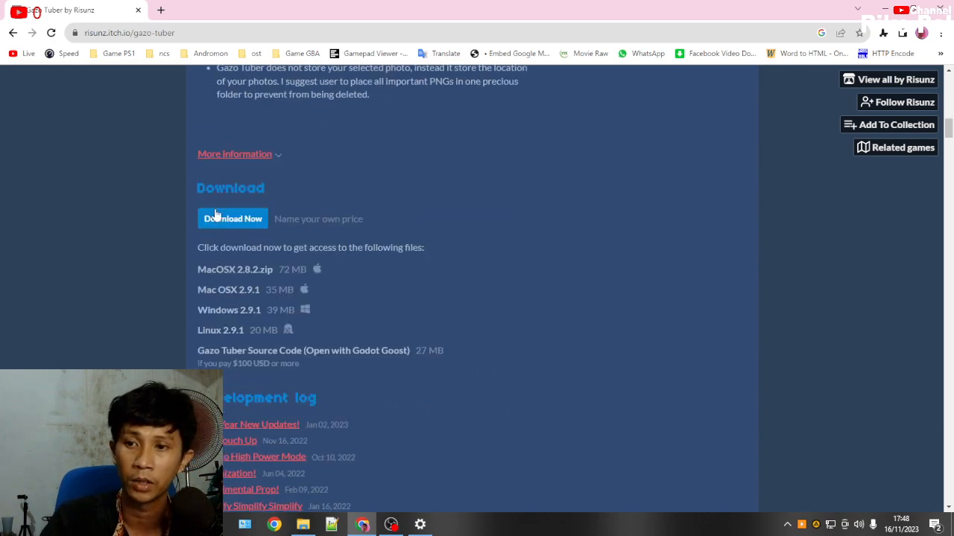
pyautogui.scroll(15, 216, 235)
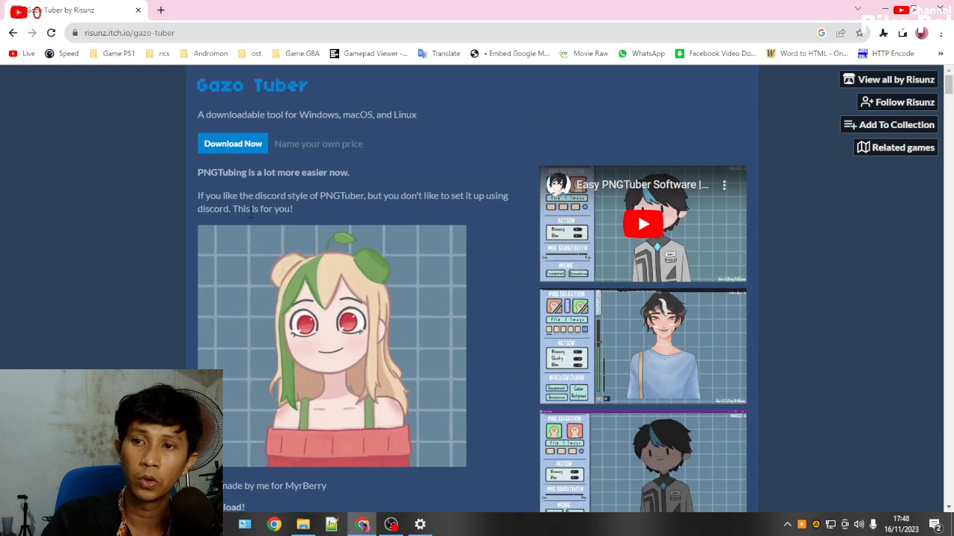
pyautogui.scroll(-15, 248, 243)
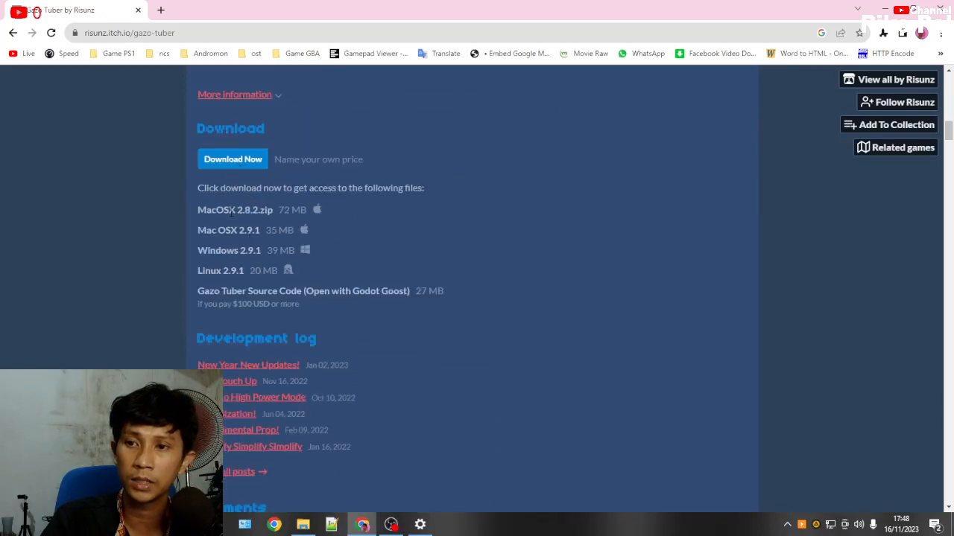
pyautogui.scroll(2, 267, 206)
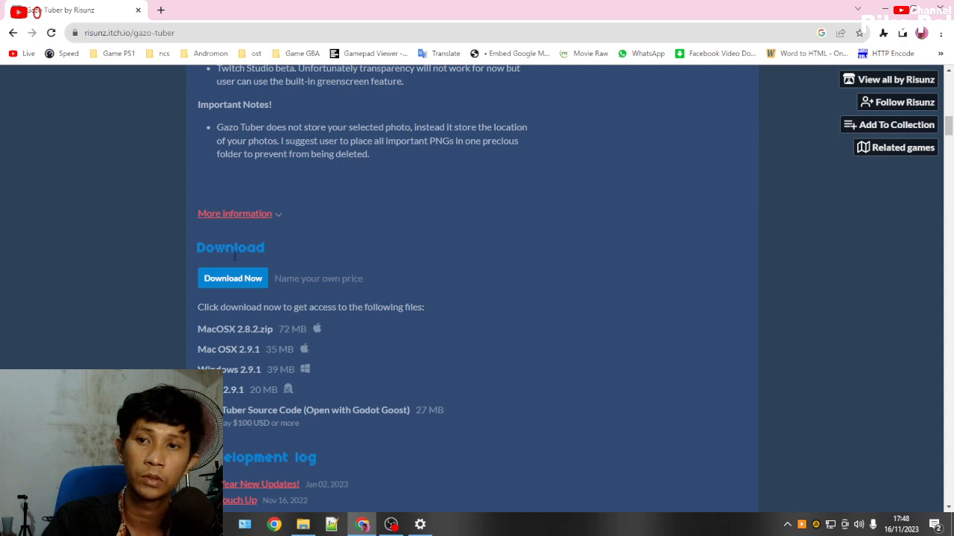
pyautogui.scroll(15, 260, 199)
# Download the Windows 2.9.1 build of Gazo Tuber without paying, saved as Gazo Tuber Windows.zip, and close the browser
pyautogui.click(251, 146)
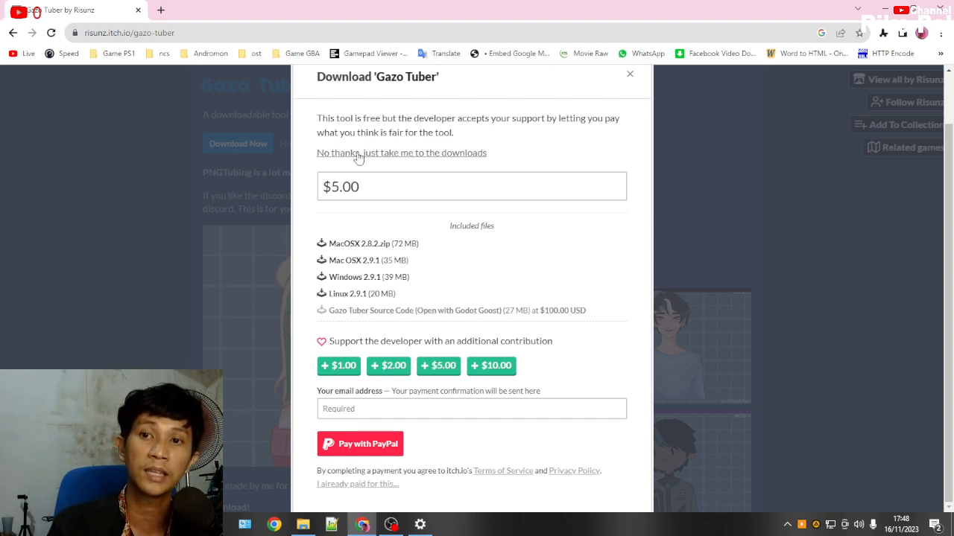
pyautogui.click(408, 154)
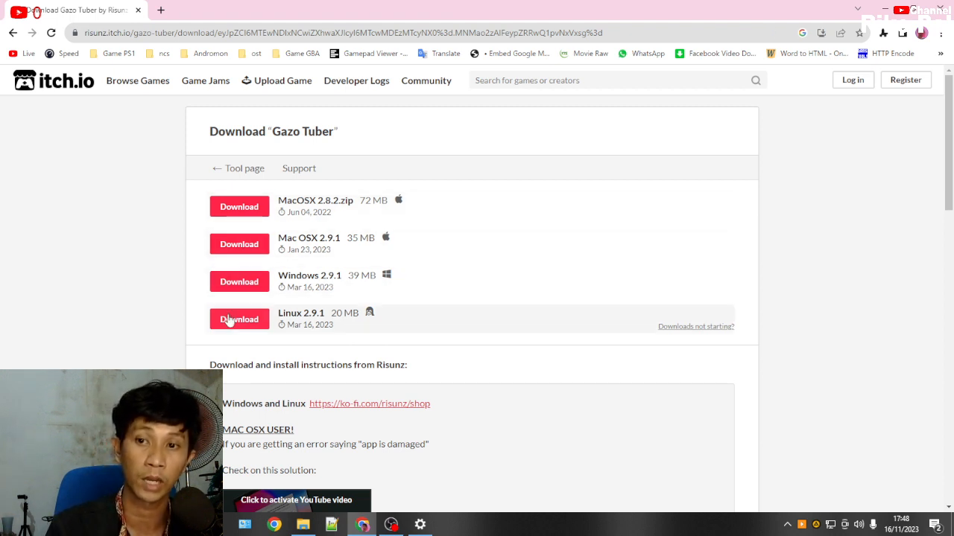
pyautogui.click(239, 283)
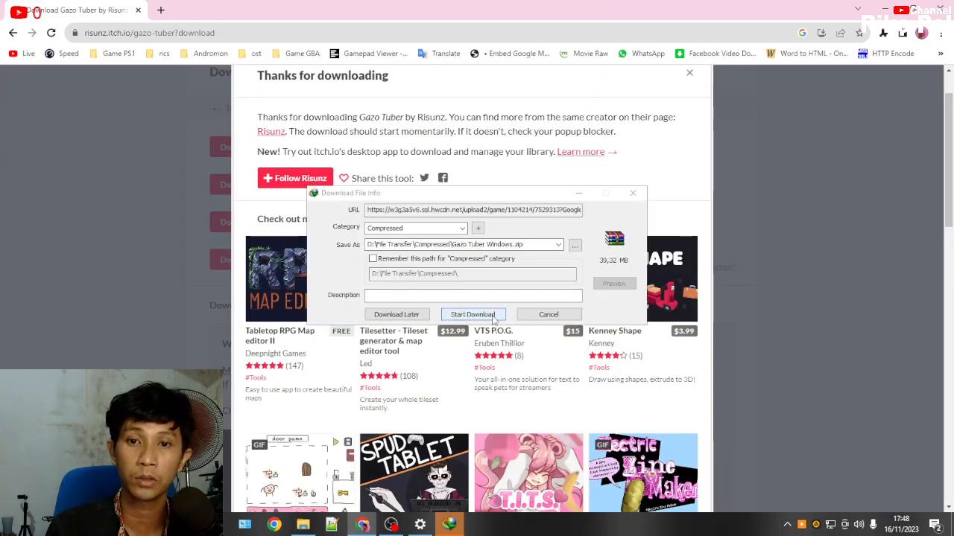
pyautogui.click(477, 314)
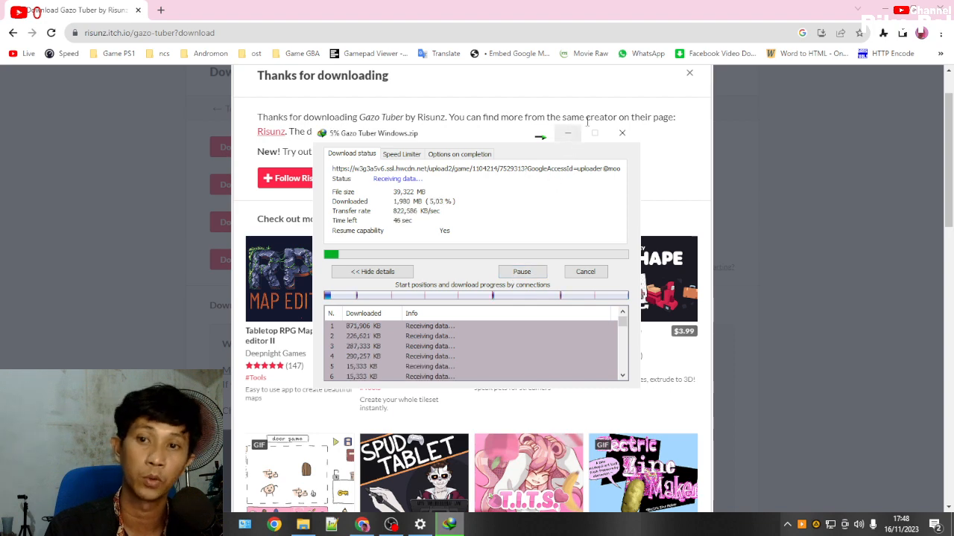
pyautogui.click(689, 76)
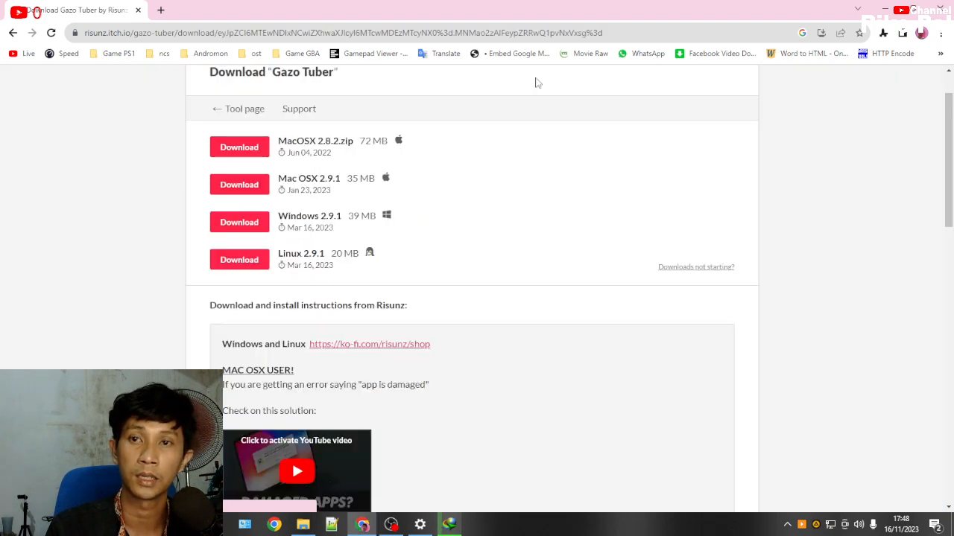
pyautogui.click(938, 11)
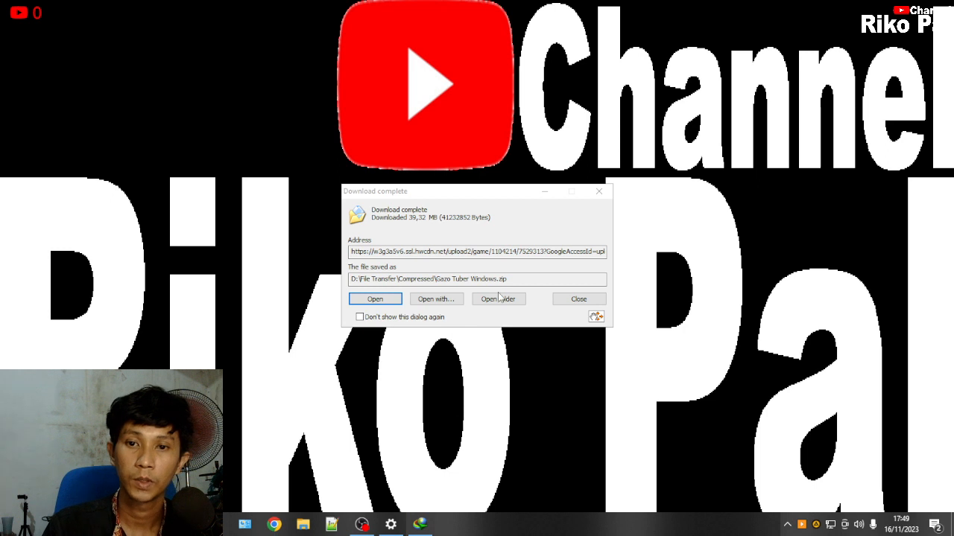
# Open the download's folder and put Gazo Tuber Windows.zip into the PNGTube folder
pyautogui.click(484, 298)
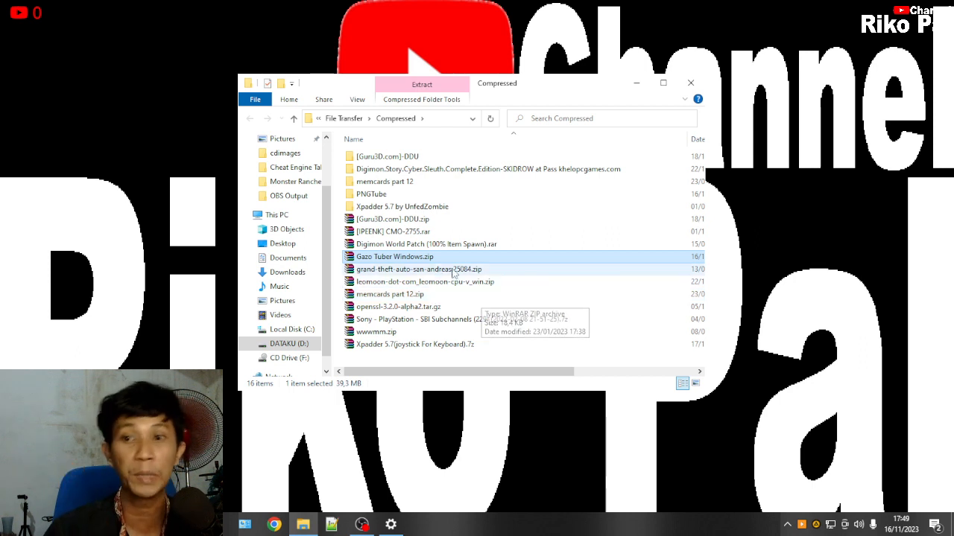
pyautogui.click(417, 268)
pyautogui.click(416, 259)
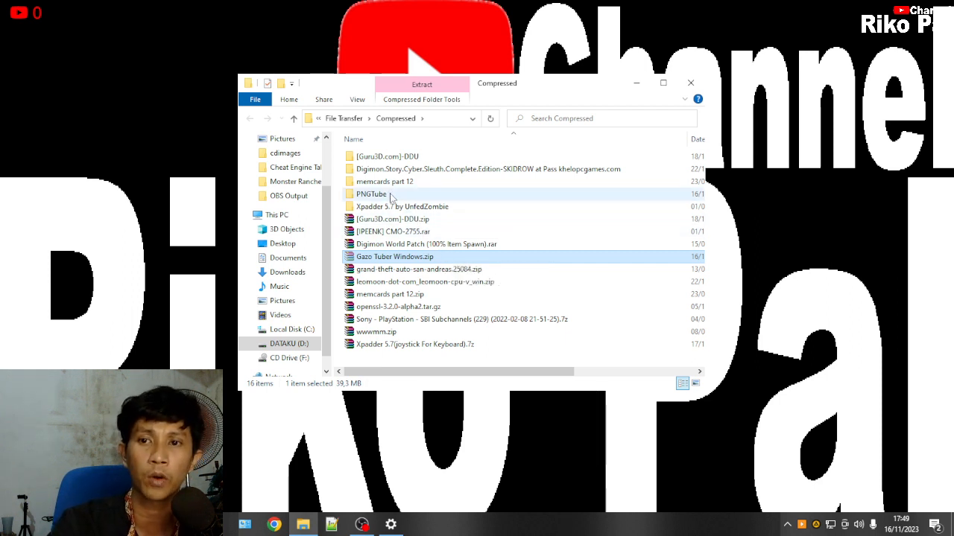
pyautogui.doubleClick(373, 194)
pyautogui.hotkey('ctrl', 'v')
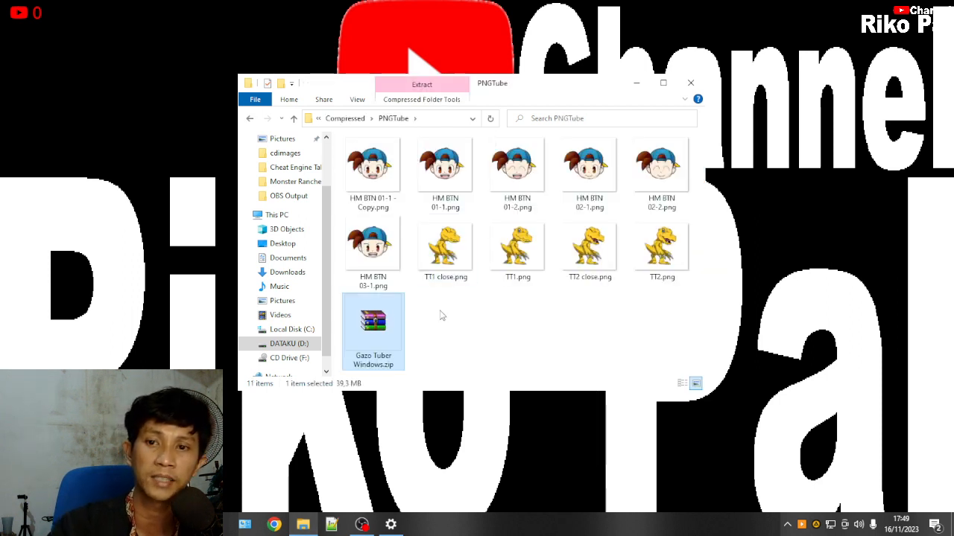
# Select all the PNG avatar images in the PNGTube folder, from HM BTN 01-1 - Copy.png to TT2.png
pyautogui.click(374, 181)
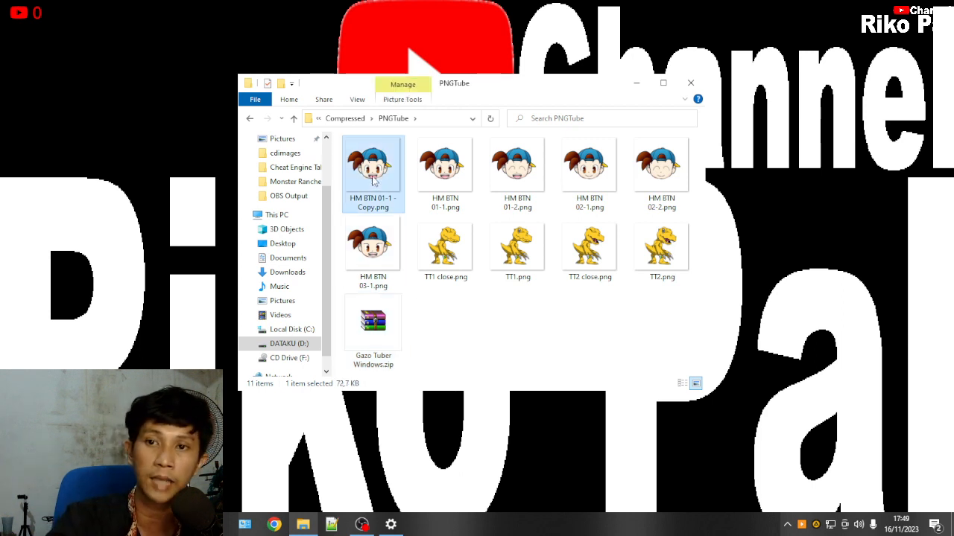
pyautogui.hotkey('shift', 'Right')
pyautogui.hotkey('shift', 'Right')
pyautogui.hotkey('shift', 'Right')
pyautogui.hotkey('shift', 'Right')
pyautogui.hotkey('shift', 'Right')
pyautogui.hotkey('shift', 'Right')
pyautogui.hotkey('shift', 'Right')
pyautogui.hotkey('shift', 'Right')
pyautogui.hotkey('shift', 'Right')
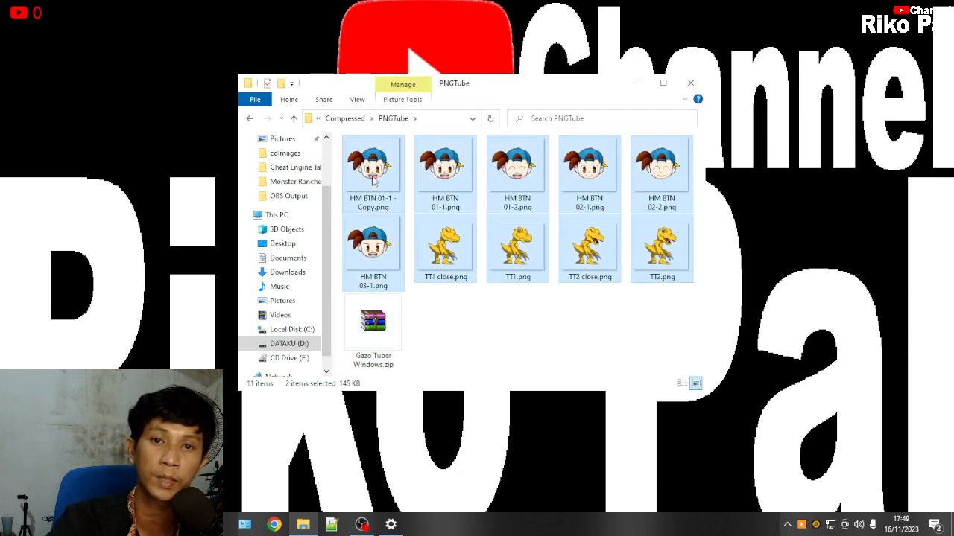
# Open Gazo Tuber Windows.zip and arrange the archive window so the PNGTube folder stays visible beside it
pyautogui.doubleClick(365, 324)
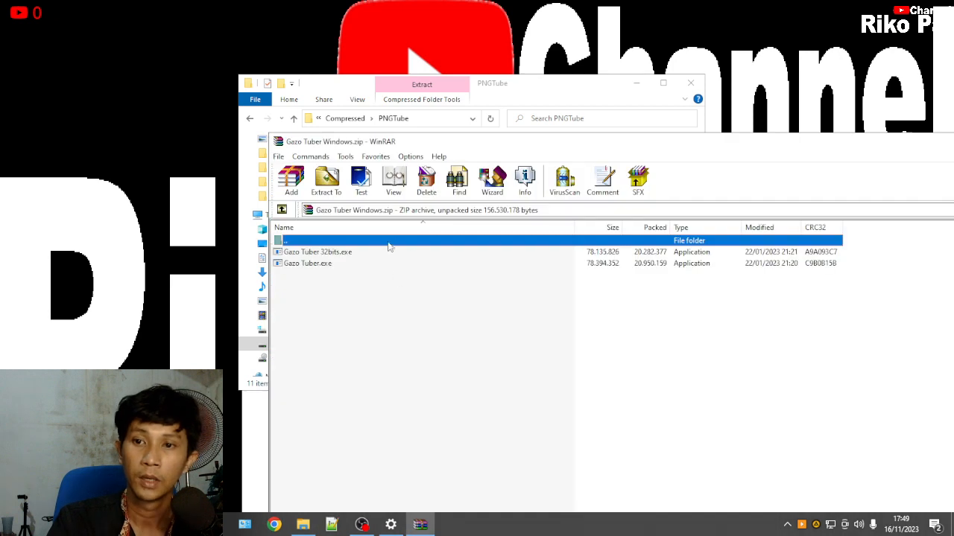
pyautogui.moveTo(436, 141); pyautogui.dragTo(249, 35)
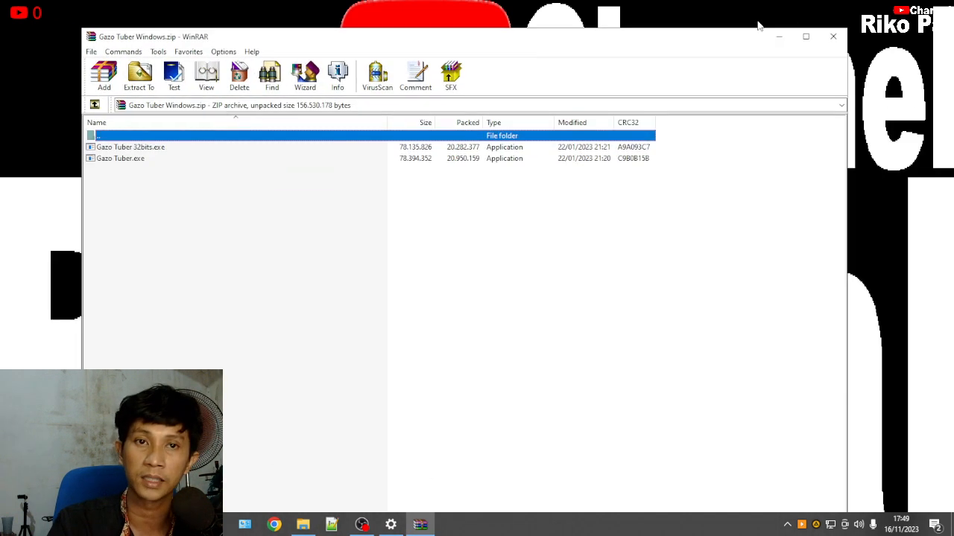
pyautogui.moveTo(544, 39); pyautogui.dragTo(952, 89)
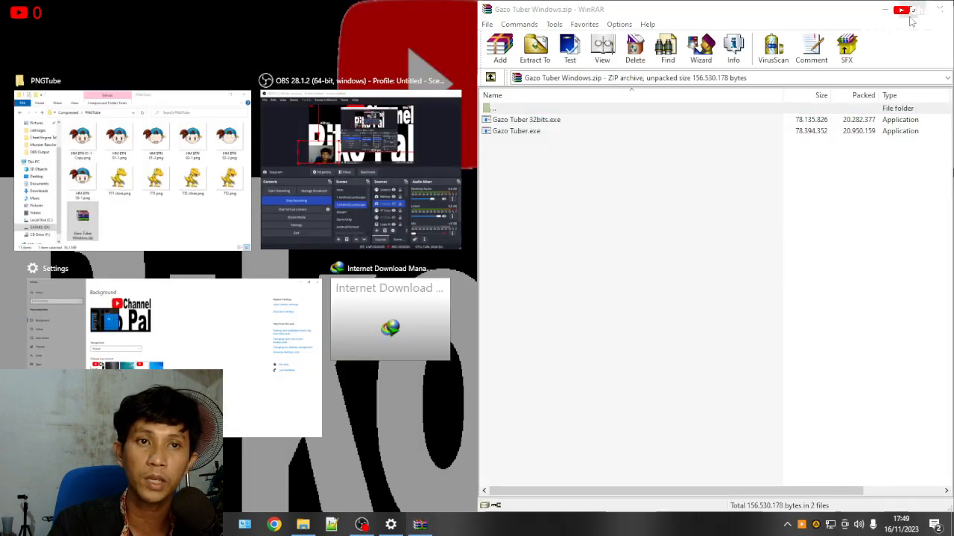
pyautogui.click(912, 9)
pyautogui.click(912, 6)
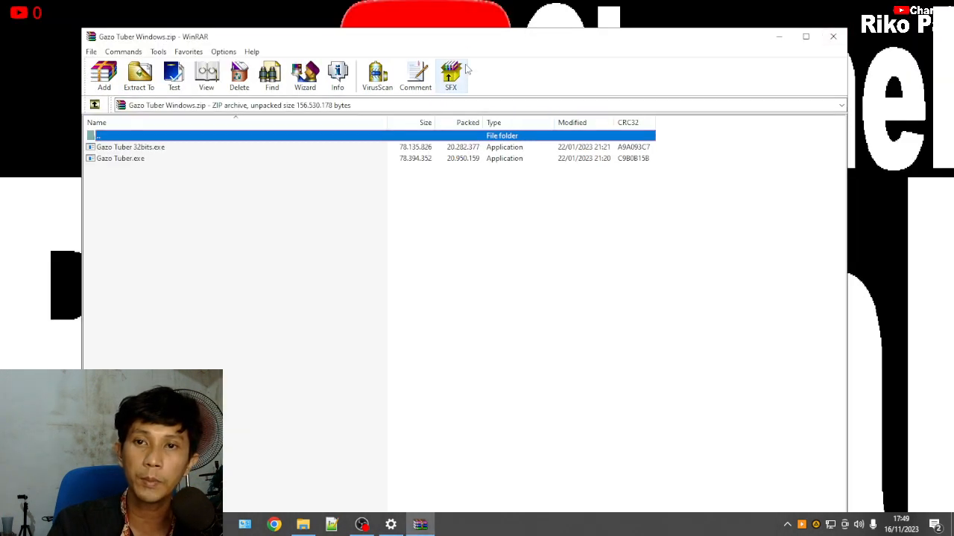
pyautogui.moveTo(465, 45); pyautogui.dragTo(830, 193)
# Extract Gazo Tuber.exe, not the 32-bit version, from the archive into the PNGTube folder and close the archive
pyautogui.click(508, 297)
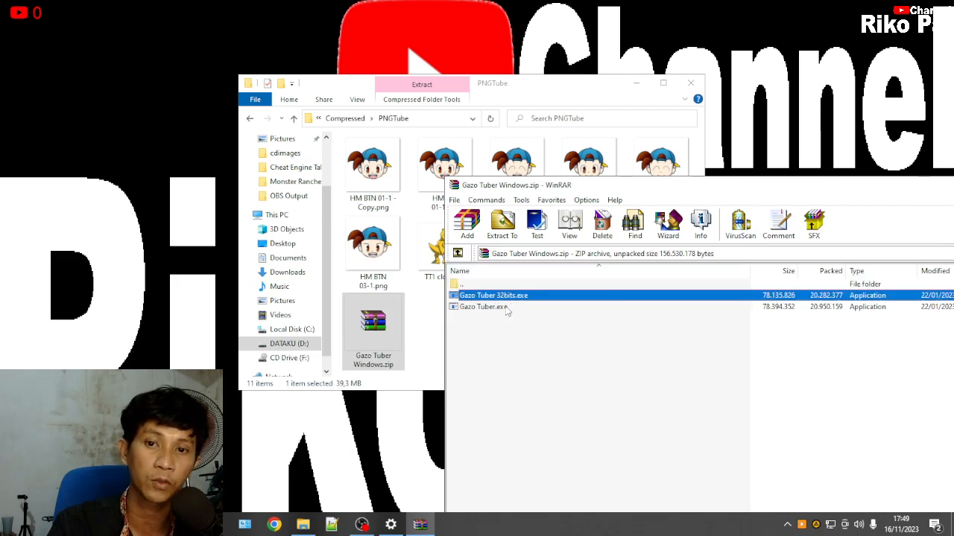
pyautogui.click(489, 308)
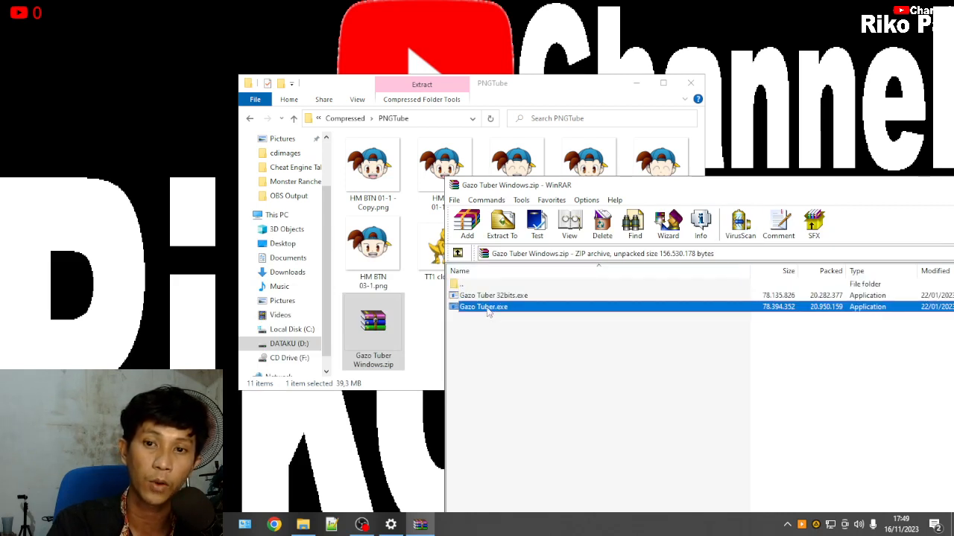
pyautogui.moveTo(482, 311); pyautogui.dragTo(421, 319)
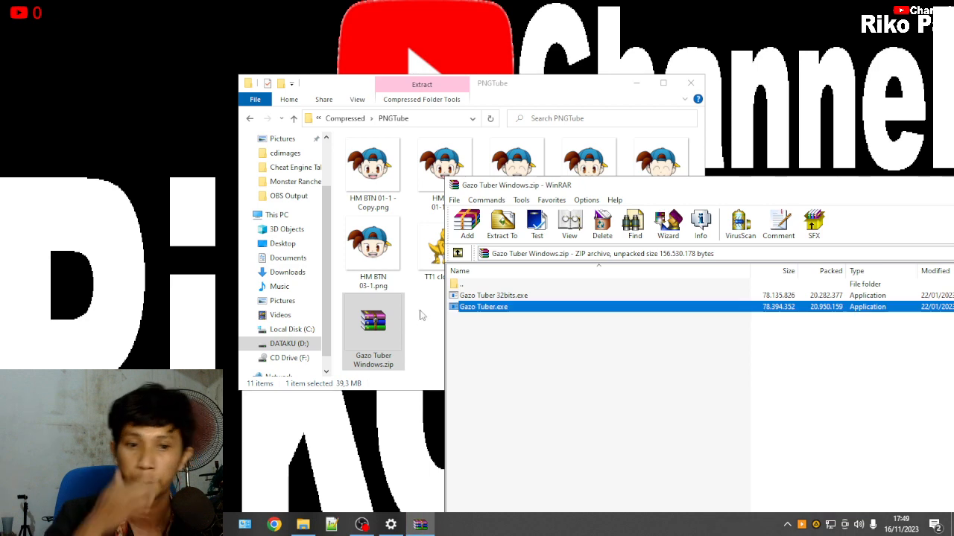
pyautogui.moveTo(834, 188); pyautogui.dragTo(472, 172)
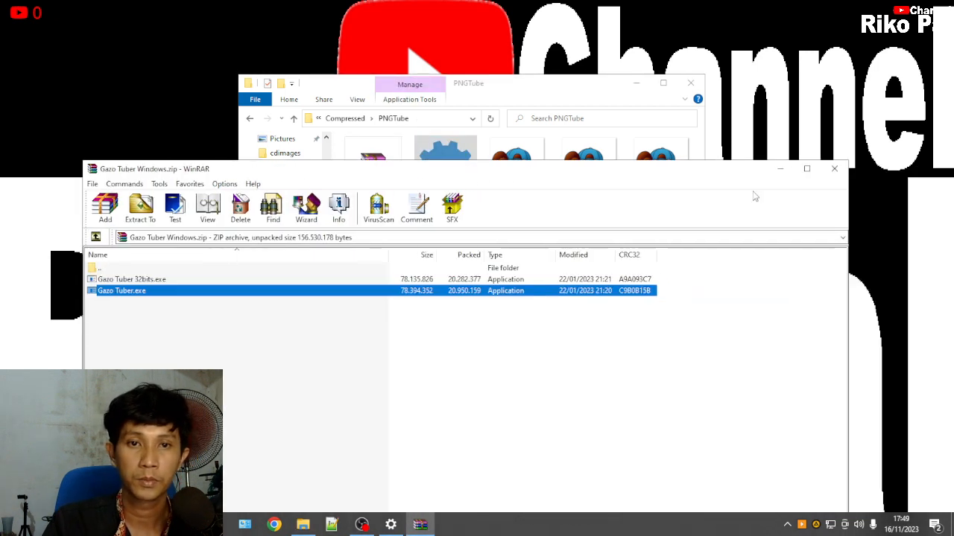
pyautogui.click(832, 171)
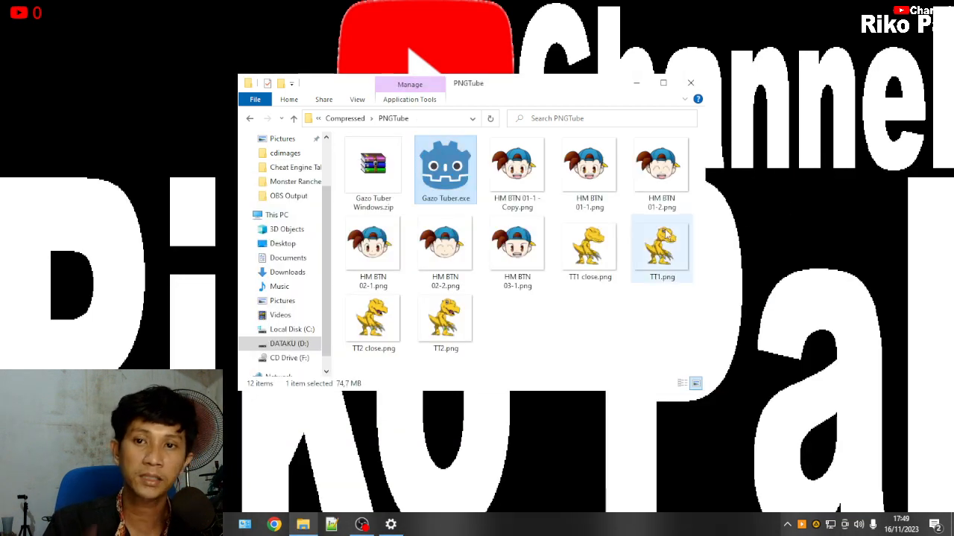
# Launch Gazo Tuber.exe and reposition its window so the whole settings area is unobstructed
pyautogui.doubleClick(443, 169)
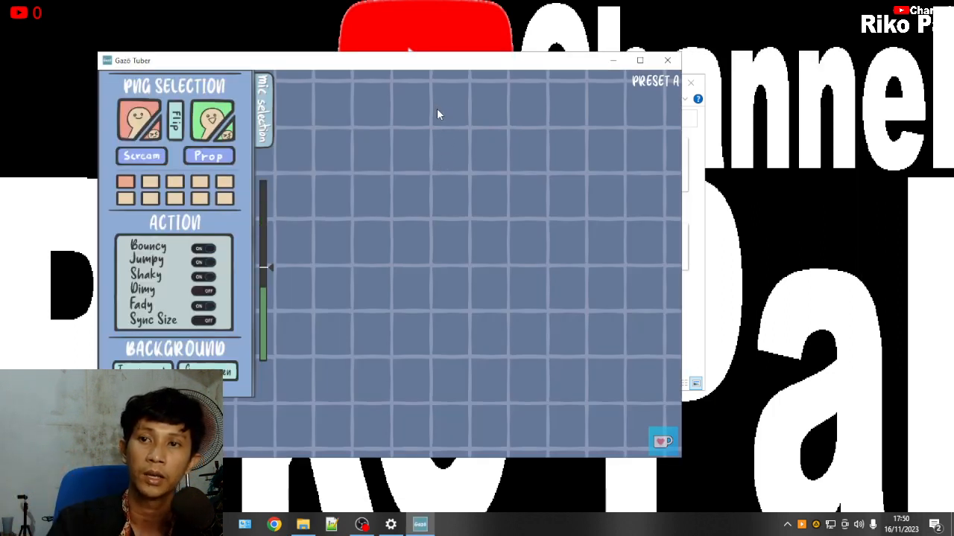
pyautogui.moveTo(513, 66); pyautogui.dragTo(462, 33)
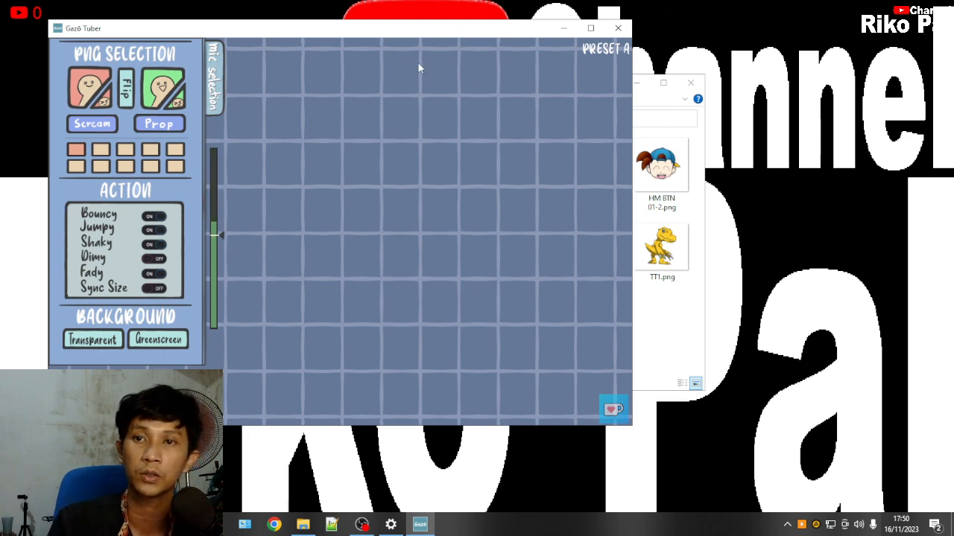
pyautogui.moveTo(421, 29); pyautogui.dragTo(653, 28)
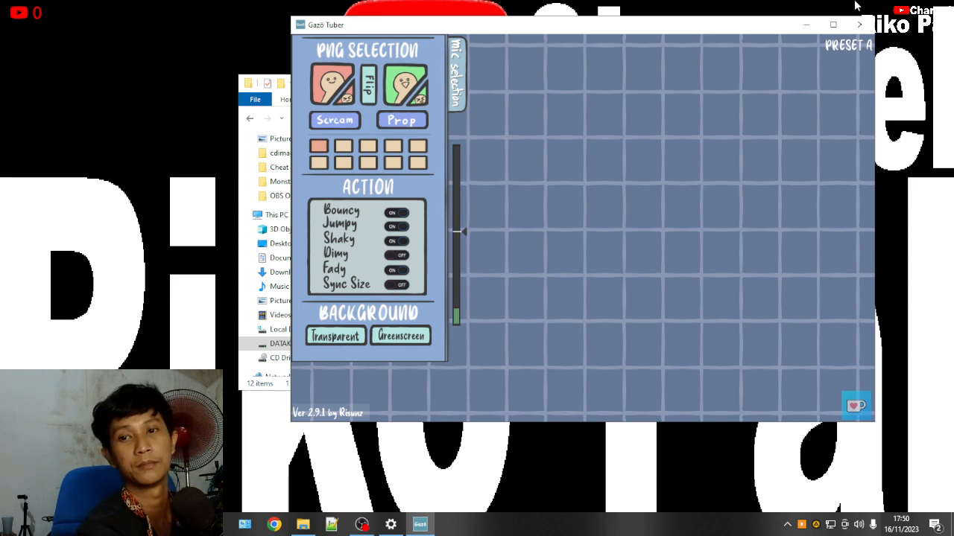
# Show Gazo Tuber's microphone choices and check them against the recording devices in the Windows sound settings
pyautogui.click(456, 93)
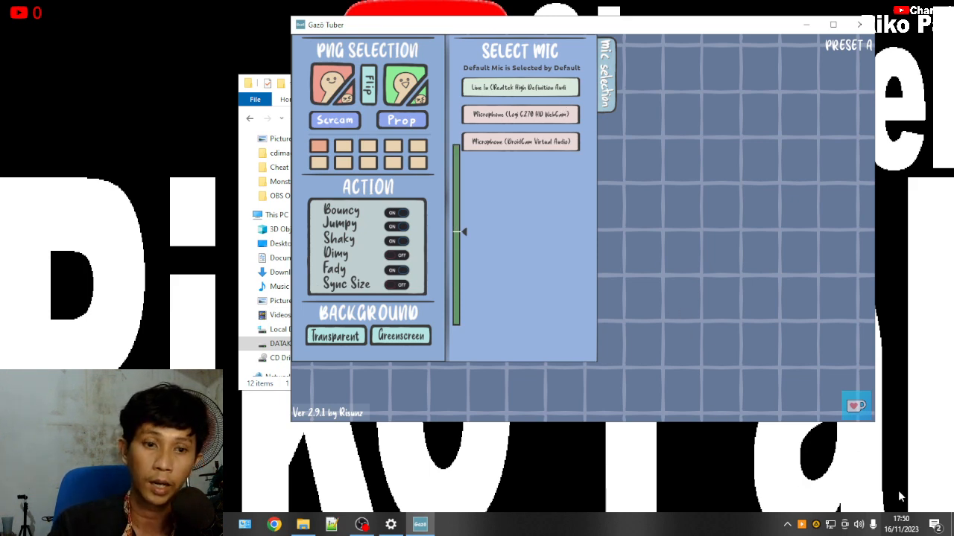
pyautogui.rightClick(861, 527)
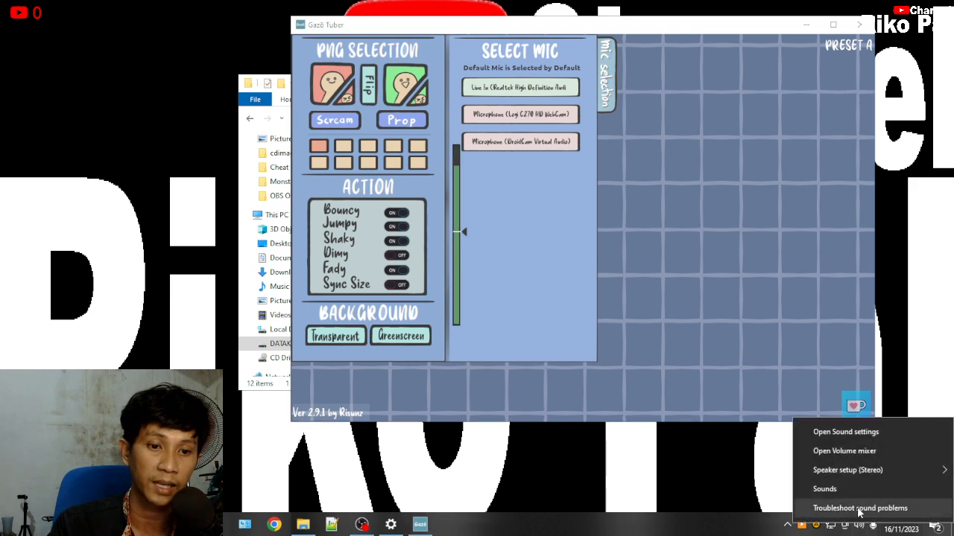
pyautogui.click(852, 488)
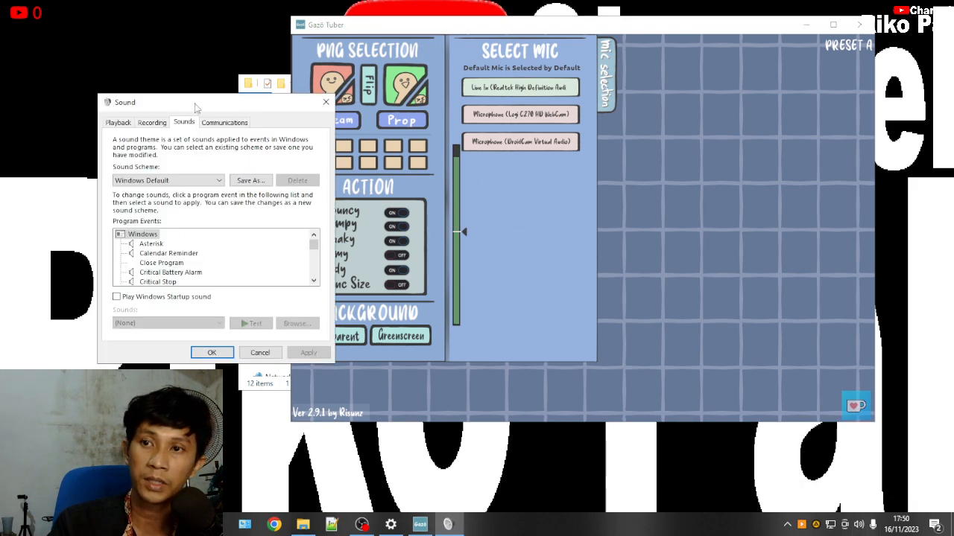
pyautogui.click(152, 124)
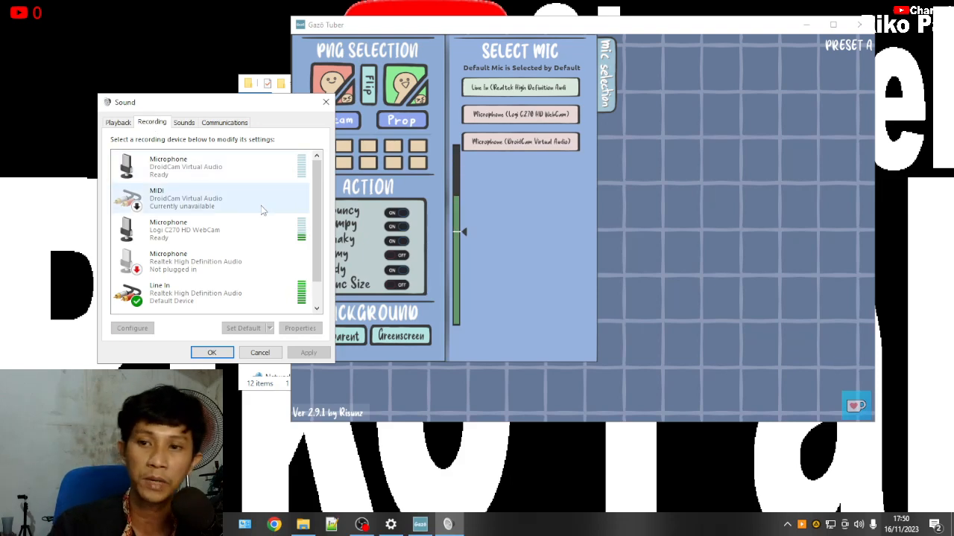
pyautogui.scroll(-1, 226, 291)
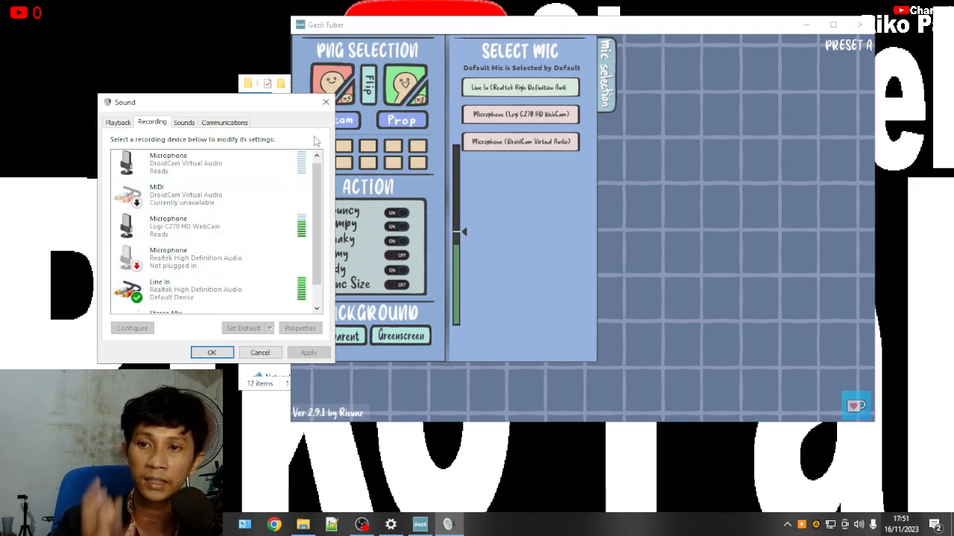
pyautogui.click(325, 103)
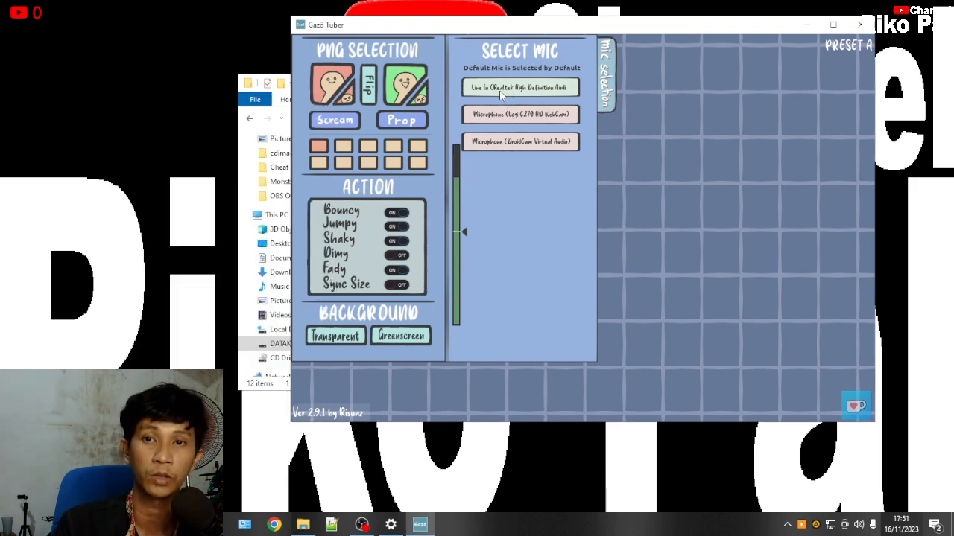
# Hide the microphone choices and arrange the PNGTube folder and Gazo Tuber windows side by side
pyautogui.click(608, 85)
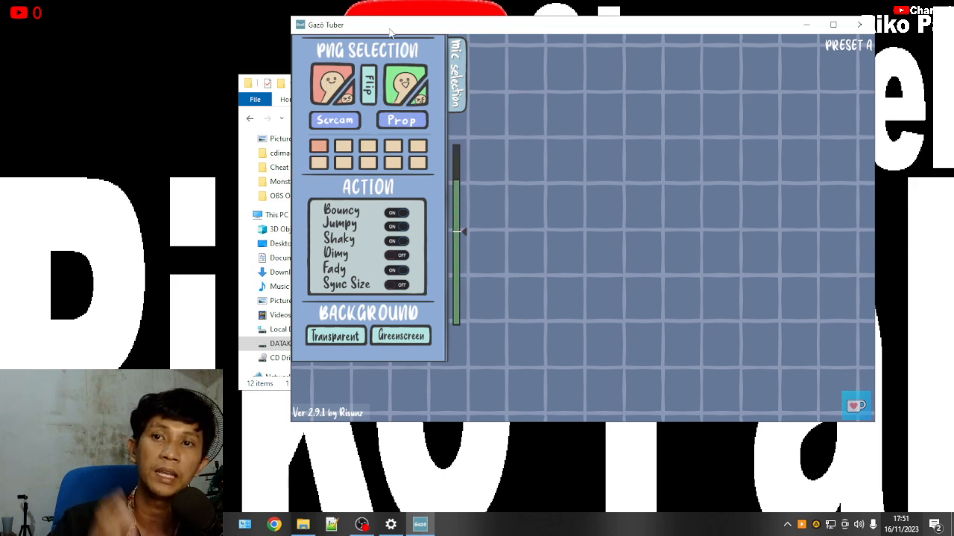
pyautogui.moveTo(414, 28); pyautogui.dragTo(531, 62)
pyautogui.moveTo(341, 93); pyautogui.dragTo(102, 42)
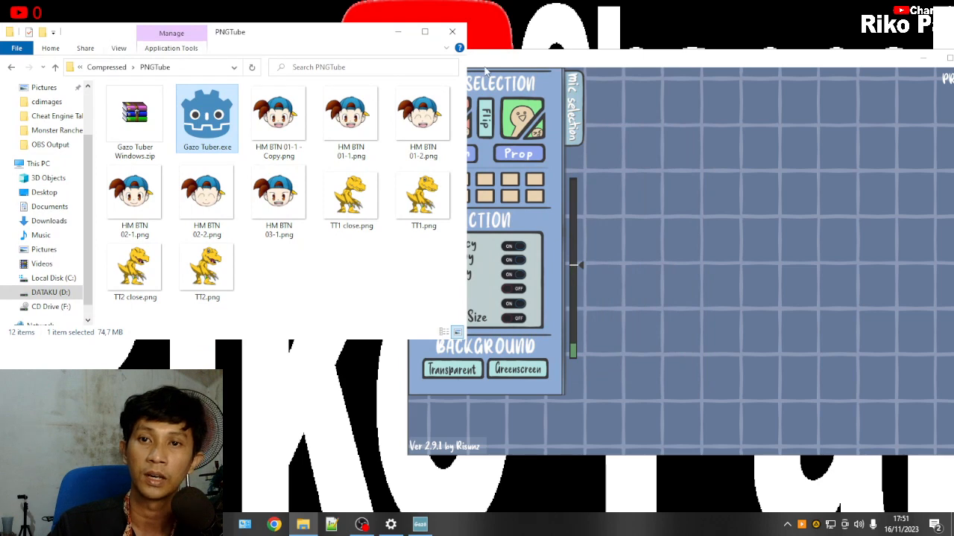
pyautogui.moveTo(500, 62); pyautogui.dragTo(554, 58)
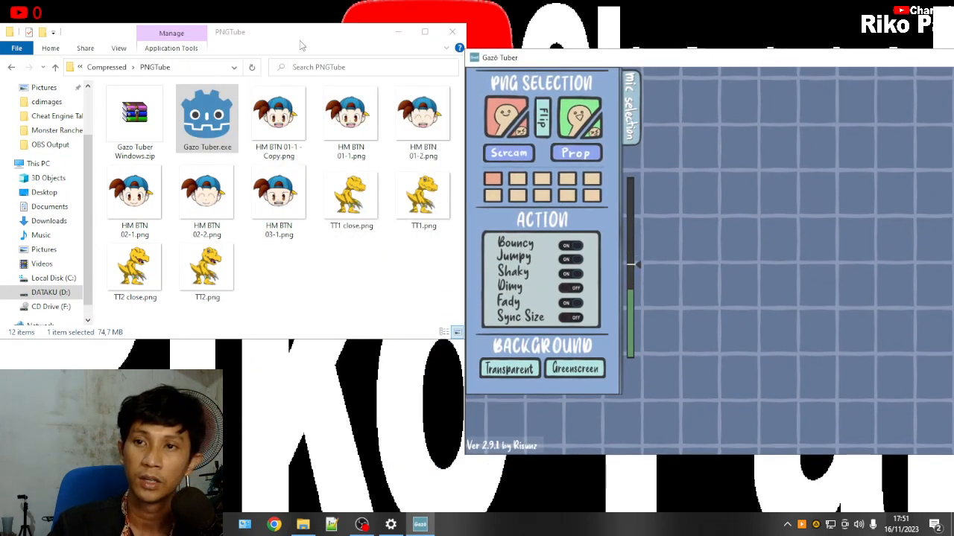
pyautogui.moveTo(296, 37); pyautogui.dragTo(225, 29)
pyautogui.moveTo(535, 60); pyautogui.dragTo(468, 49)
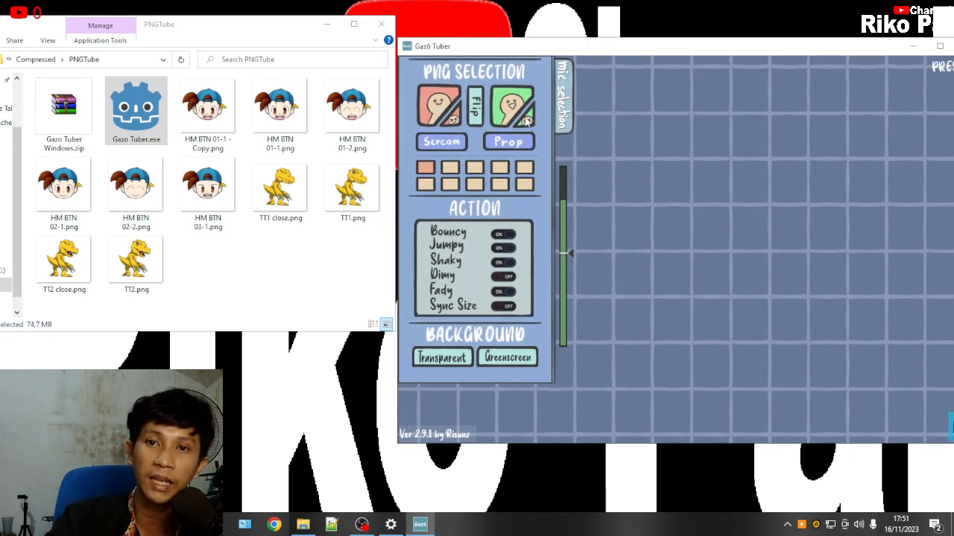
# Import HM BTN 02-1.png from the PNGTube folder as the avatar's closed-mouth image
pyautogui.click(439, 108)
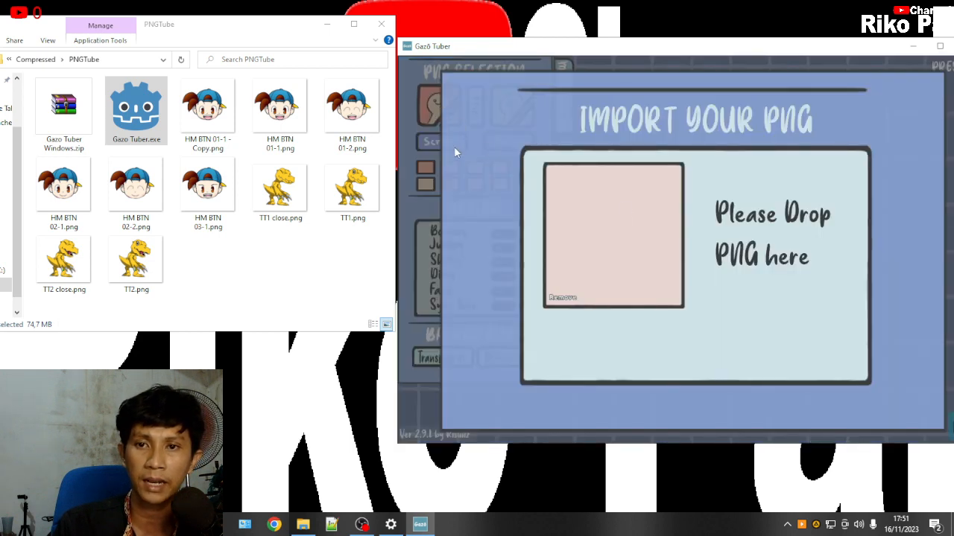
pyautogui.click(430, 147)
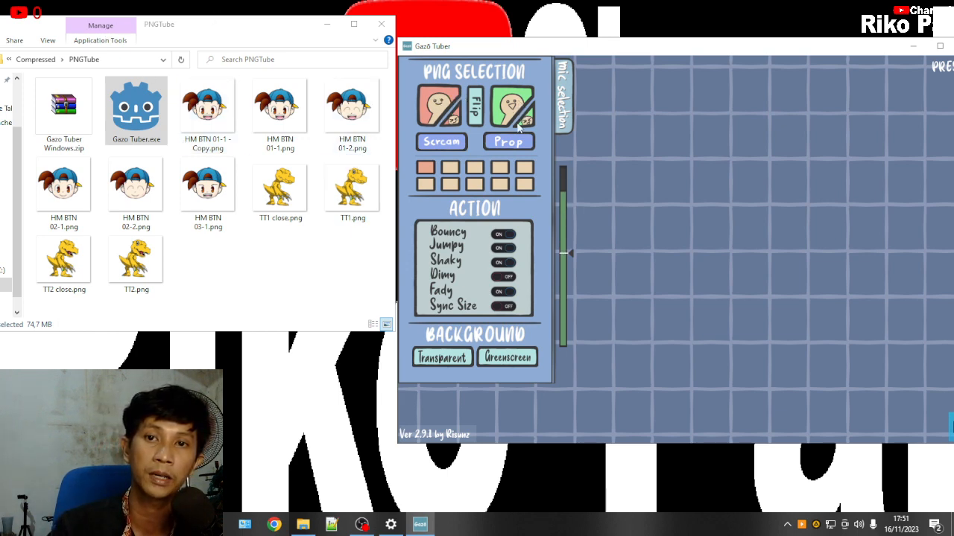
pyautogui.click(438, 105)
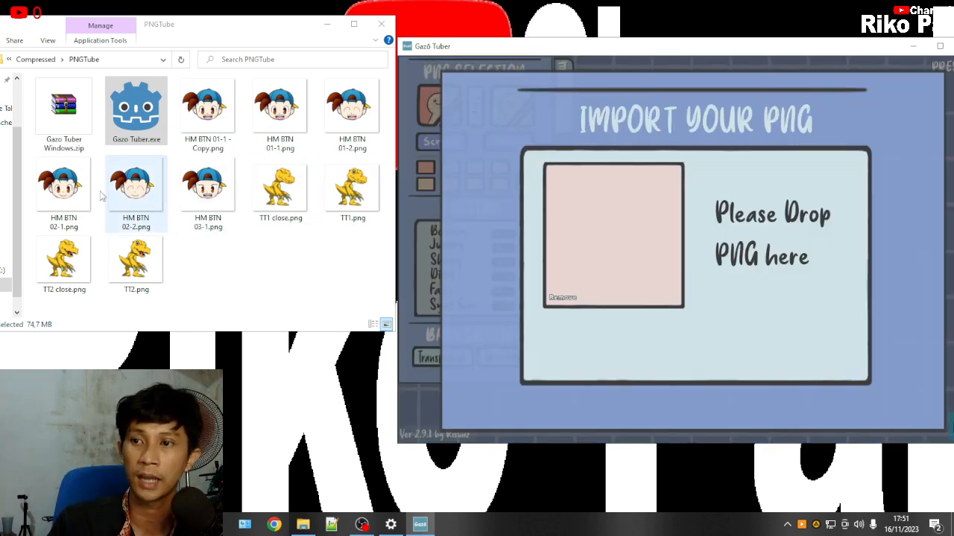
pyautogui.click(63, 190)
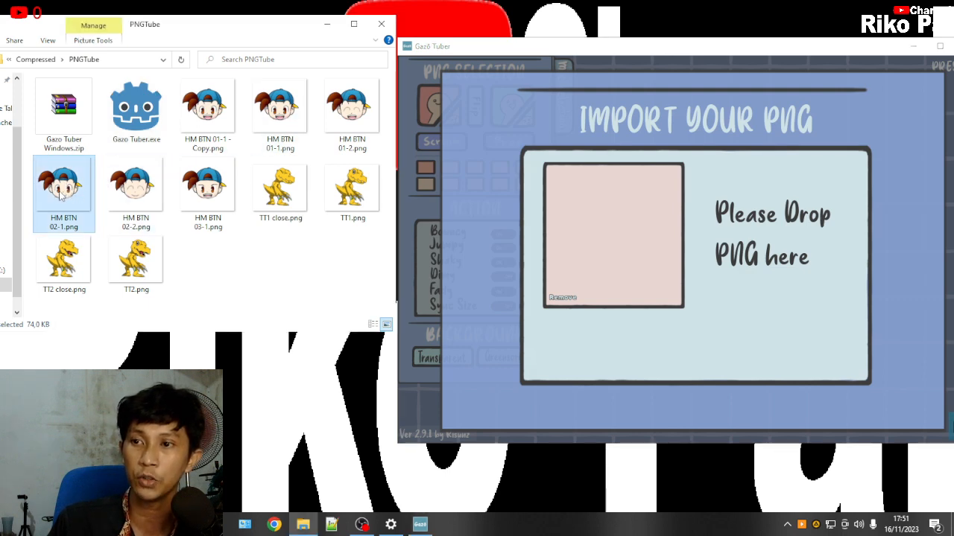
pyautogui.moveTo(63, 196); pyautogui.dragTo(629, 275)
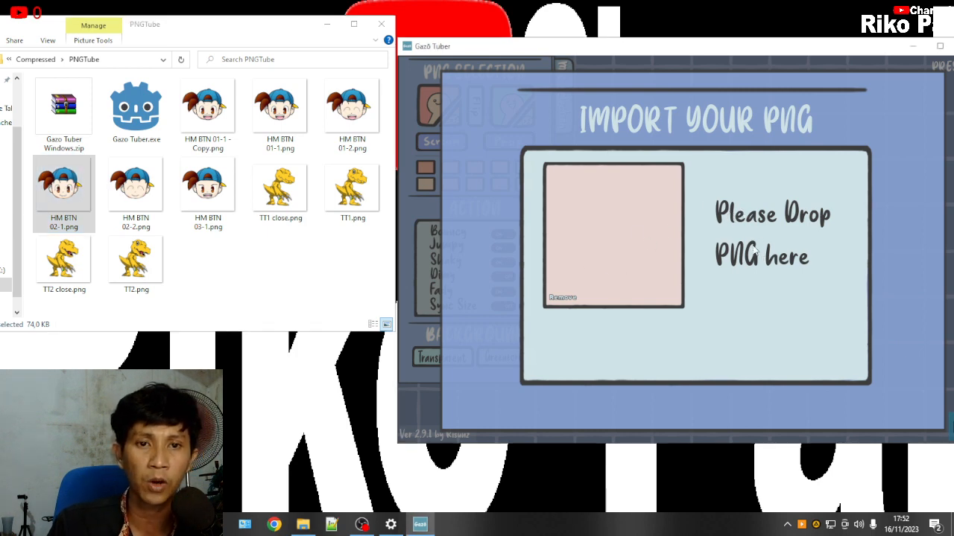
pyautogui.click(60, 192)
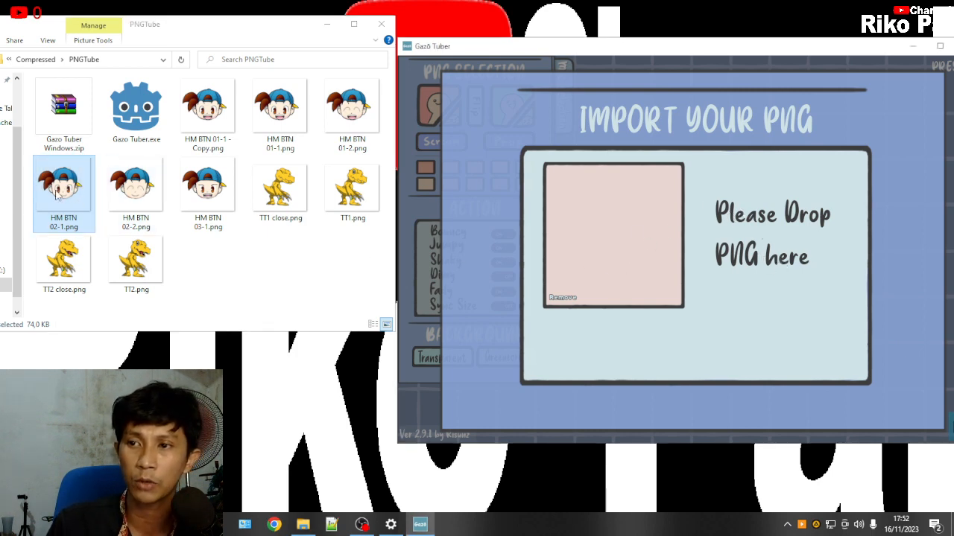
pyautogui.moveTo(57, 194); pyautogui.dragTo(586, 230)
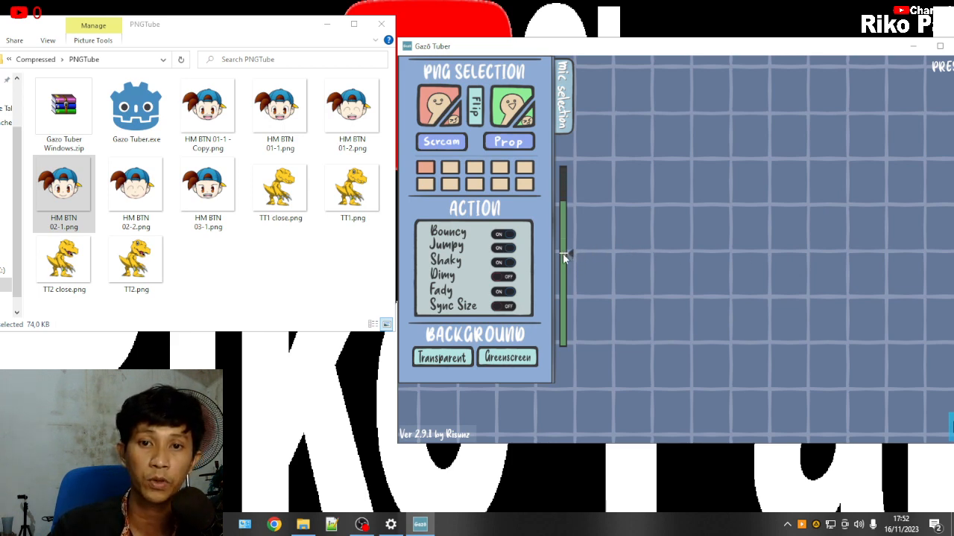
# Test the microphone trigger threshold at lower and maximum levels, and leave it somewhat above the middle of the level meter
pyautogui.moveTo(572, 264); pyautogui.dragTo(567, 283)
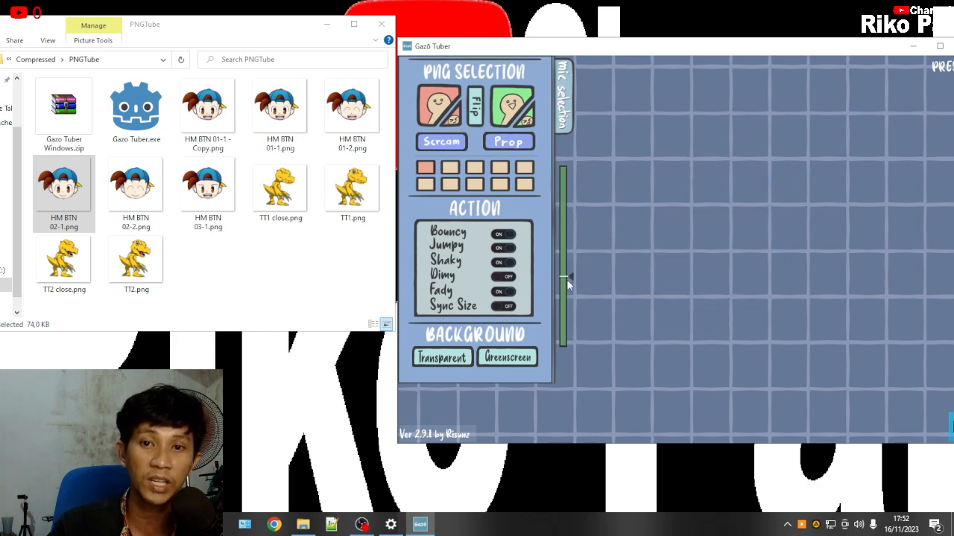
pyautogui.moveTo(562, 215); pyautogui.dragTo(565, 166)
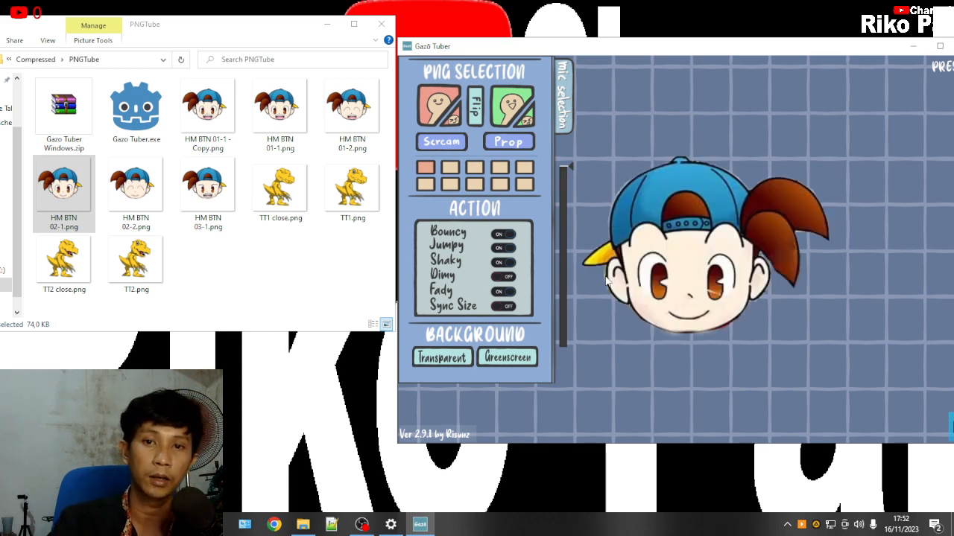
pyautogui.moveTo(564, 169); pyautogui.dragTo(565, 222)
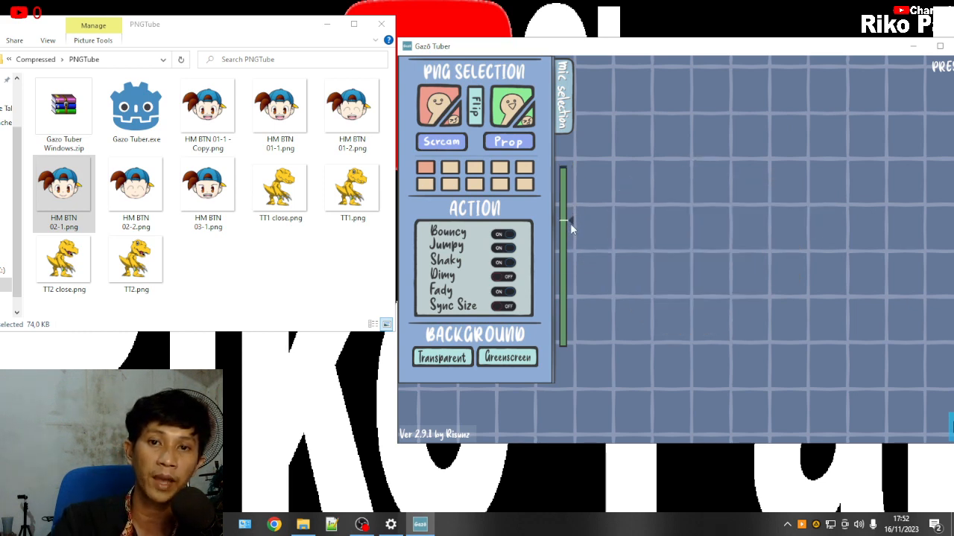
pyautogui.moveTo(558, 237); pyautogui.dragTo(568, 221)
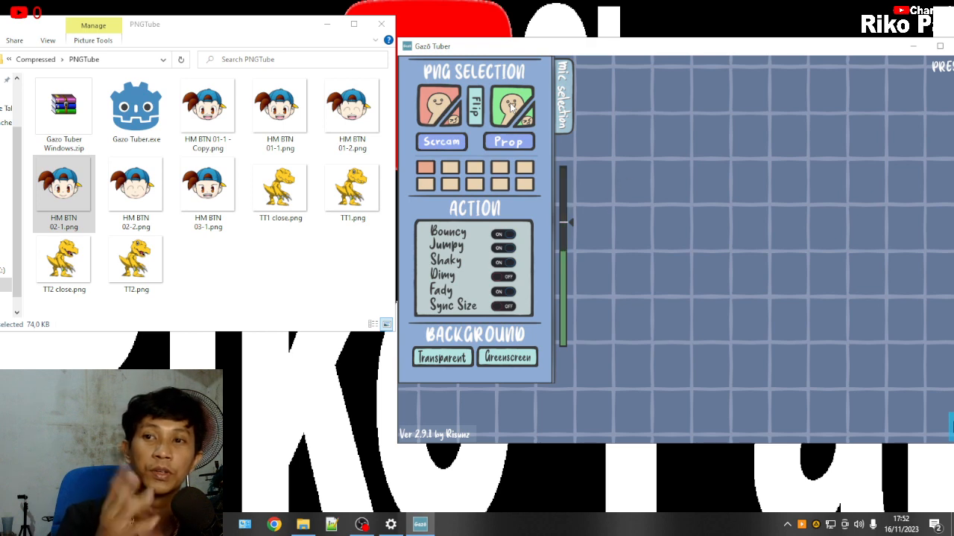
# Import HM BTN 01-1 - Copy.png from the PNGTube folder as the avatar's open-mouth talking image
pyautogui.click(211, 109)
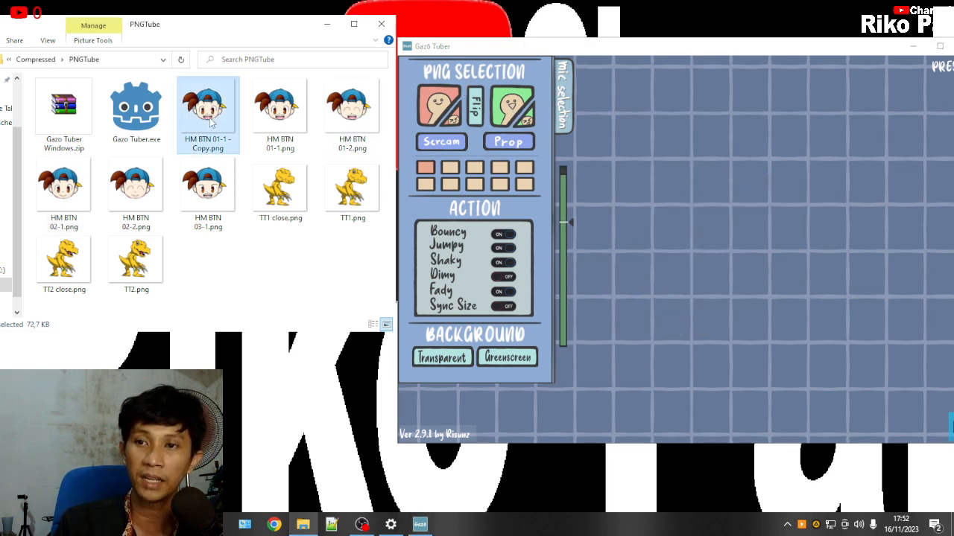
pyautogui.click(511, 105)
pyautogui.moveTo(239, 111); pyautogui.dragTo(578, 220)
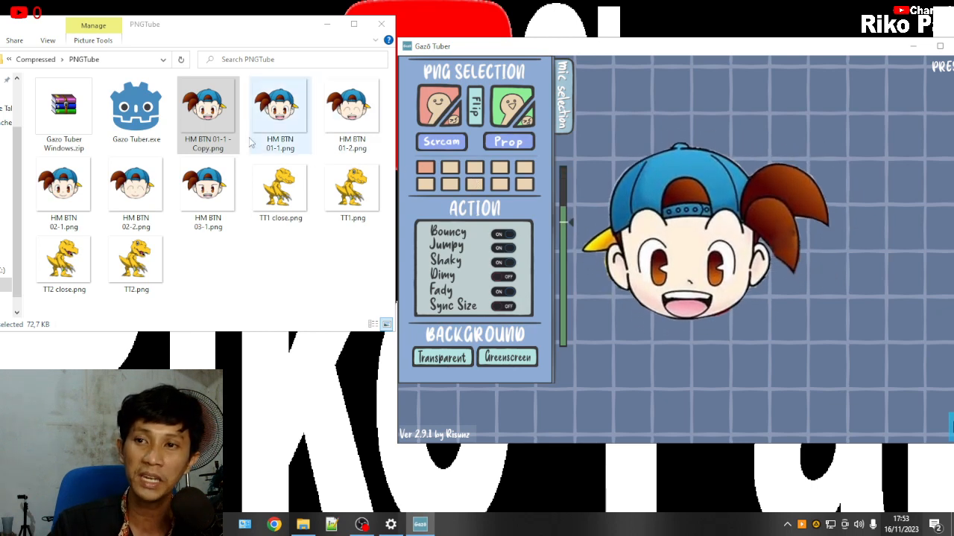
# Examine the avatar PNGs in the image viewer, comparing the face expressions from HM BTN 01-1 - Copy.png onward and the TT images
pyautogui.click(219, 119)
pyautogui.doubleClick(219, 120)
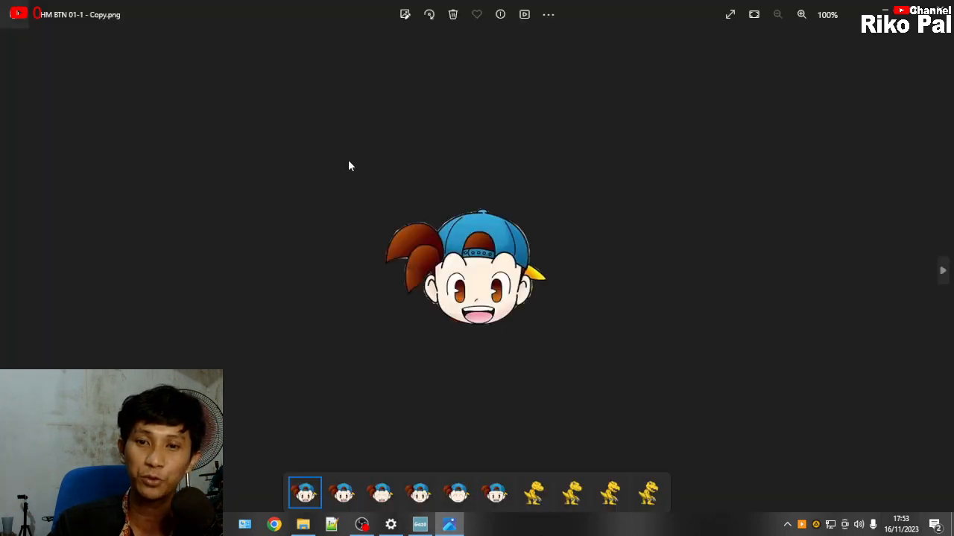
pyautogui.scroll(-3, 348, 159)
pyautogui.press('Right')
pyautogui.press('Right')
pyautogui.press('Left')
pyautogui.press('Left')
pyautogui.press('Left')
pyautogui.press('Escape')
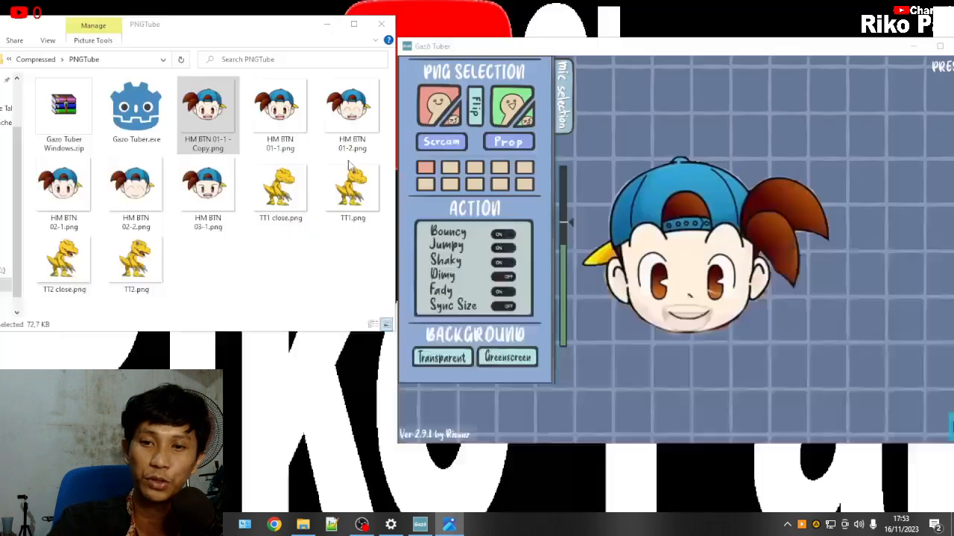
pyautogui.doubleClick(209, 116)
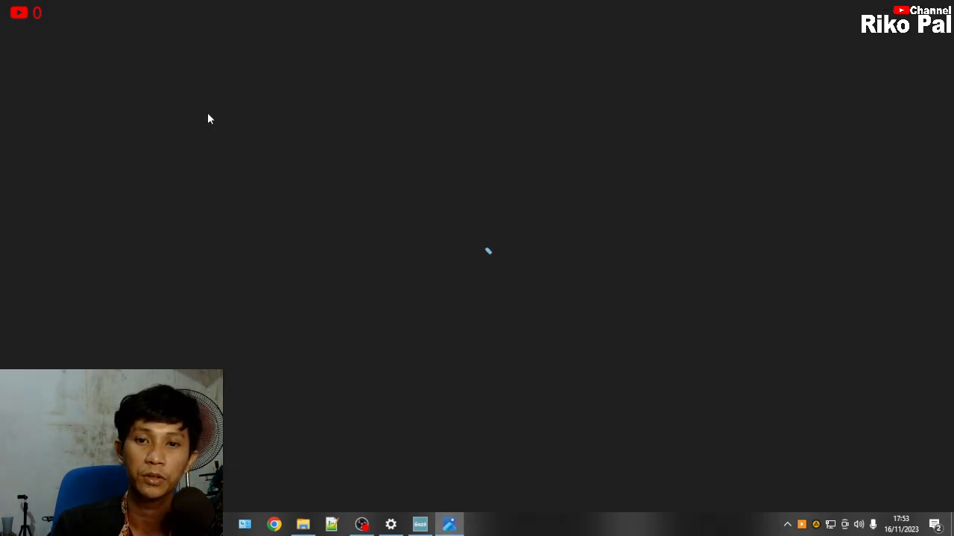
pyautogui.press('Right')
pyautogui.press('Right')
pyautogui.press('Right')
pyautogui.press('Right')
pyautogui.press('Left')
pyautogui.press('Left')
pyautogui.press('Right')
pyautogui.press('Right')
pyautogui.press('Right')
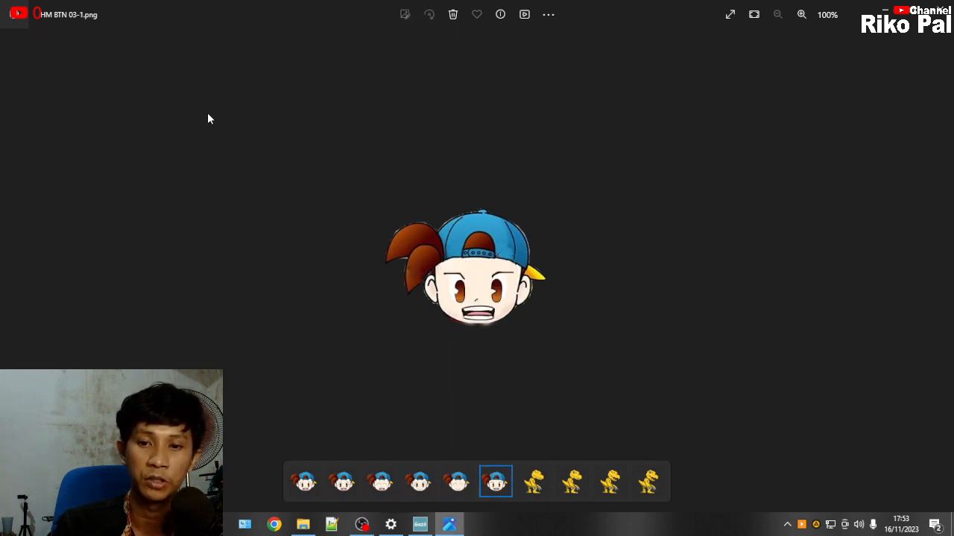
pyautogui.press('Right')
pyautogui.press('Right')
pyautogui.press('Right')
pyautogui.press('Right')
pyautogui.press('Left')
pyautogui.press('Left')
pyautogui.press('Left')
pyautogui.press('Right')
pyautogui.press('Right')
pyautogui.hotkey('alt', 'F4')
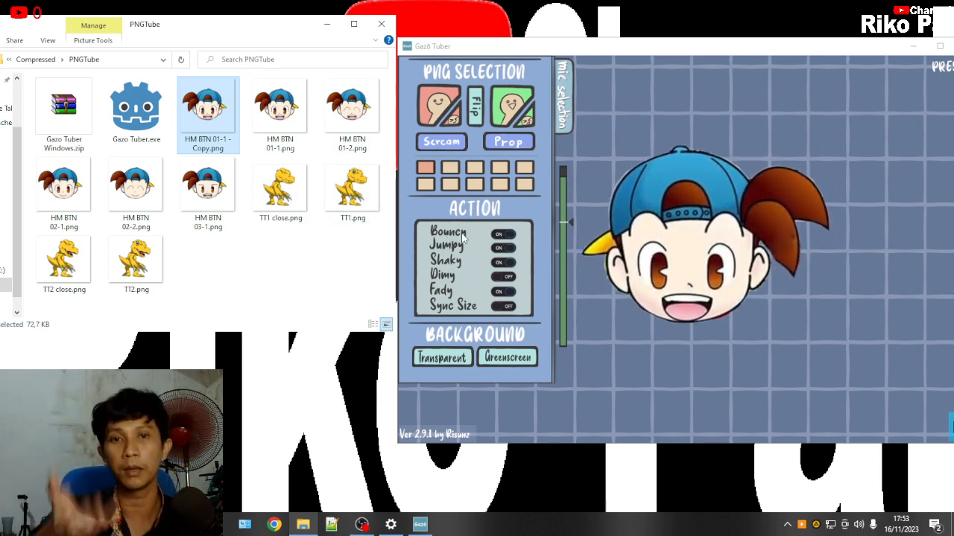
# Turn off the Bouncy, Jumpy and Shaky actions
pyautogui.click(504, 235)
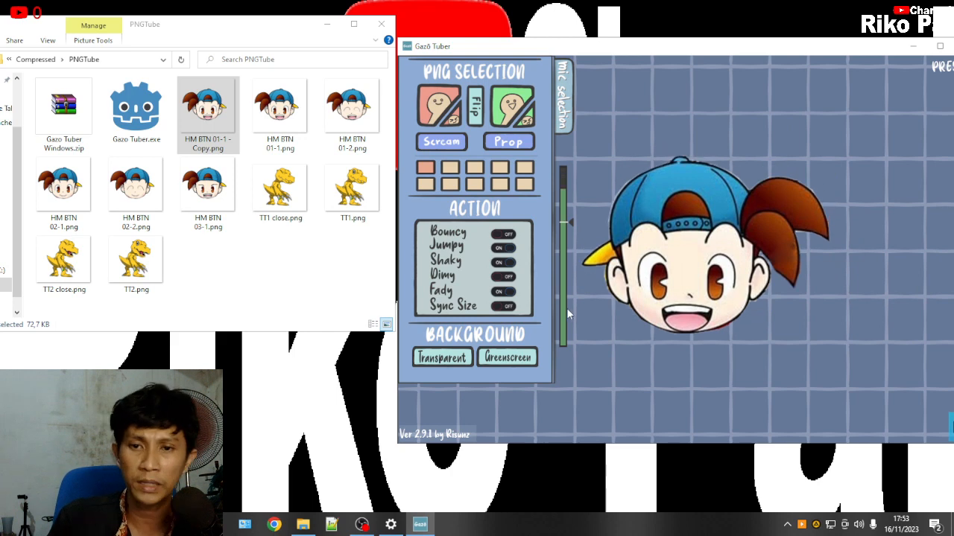
pyautogui.click(498, 248)
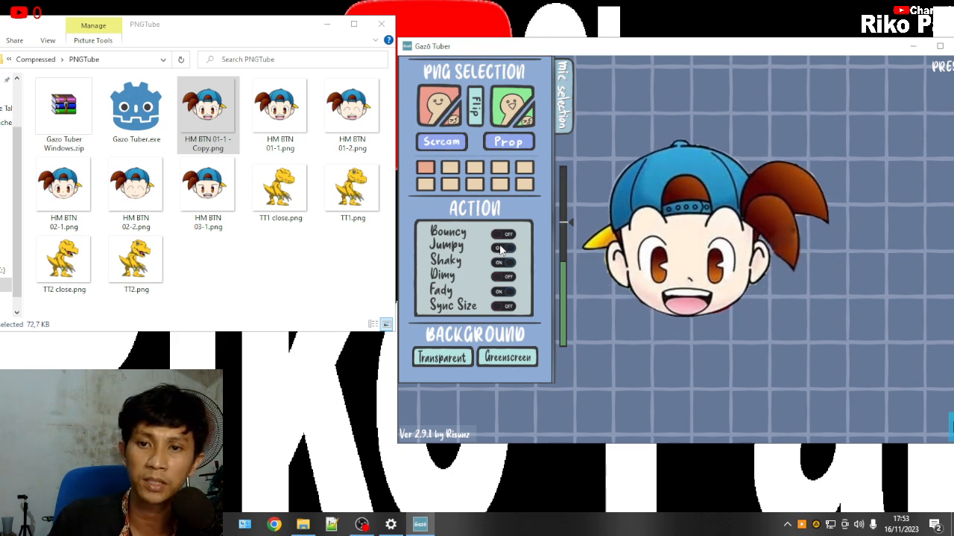
pyautogui.click(498, 262)
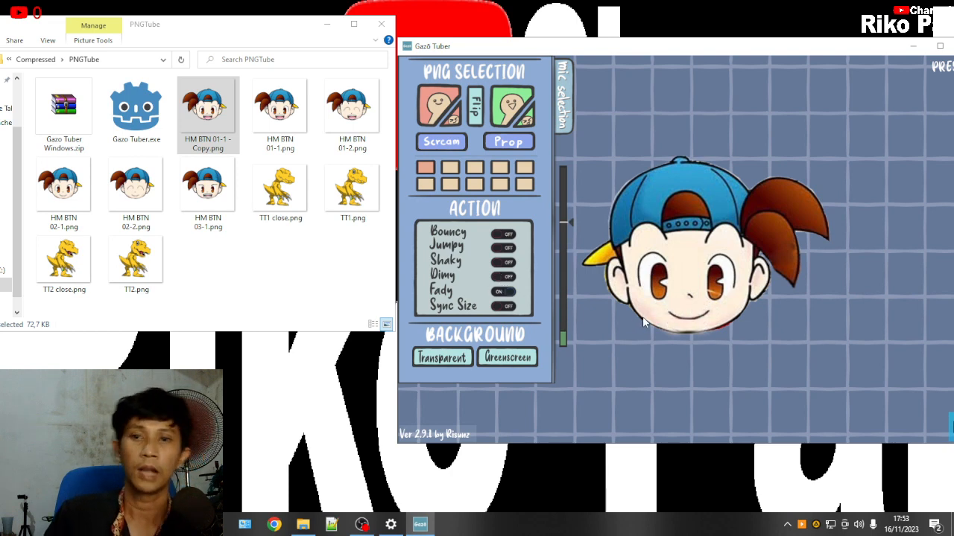
# Try the Bouncy action on its own, move the avatar slightly up and right on the canvas, and turn Bouncy off again
pyautogui.click(506, 237)
pyautogui.click(506, 235)
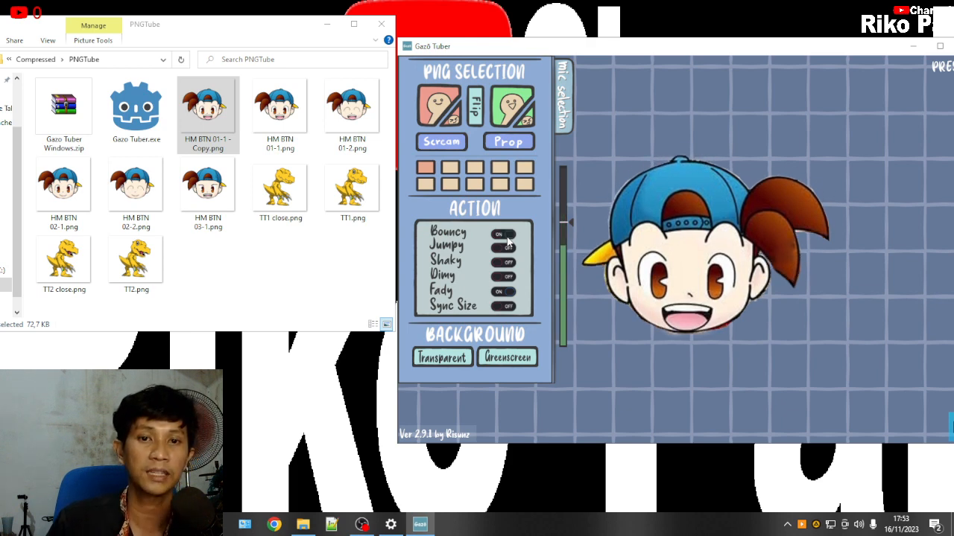
pyautogui.moveTo(645, 237); pyautogui.dragTo(677, 217)
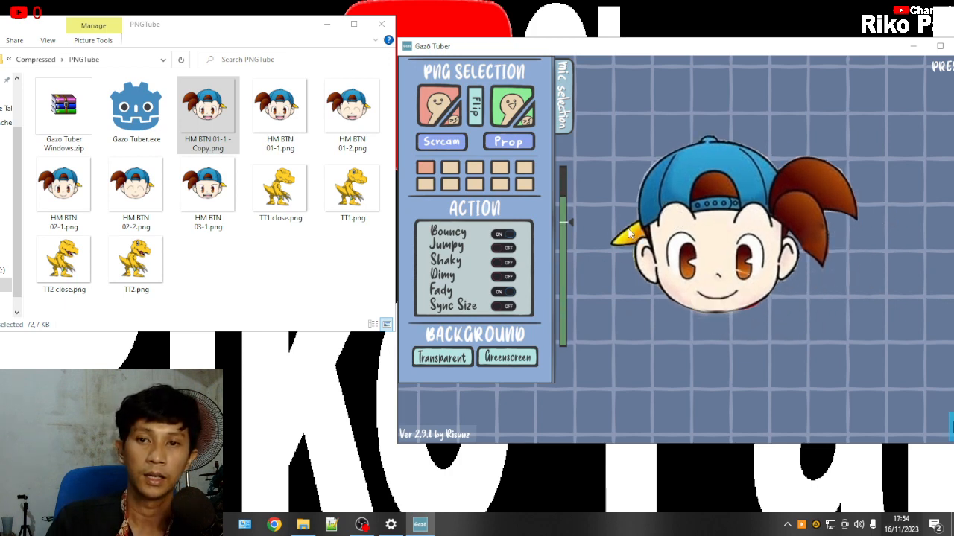
pyautogui.click(509, 237)
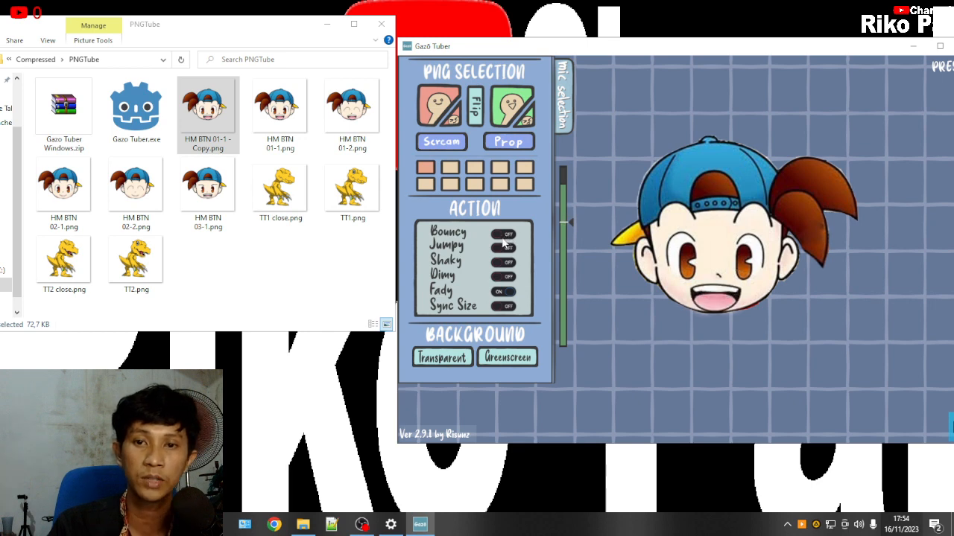
# Try the Jumpy action and turn it off again, and enable the Shaky and Dimy actions
pyautogui.click(508, 248)
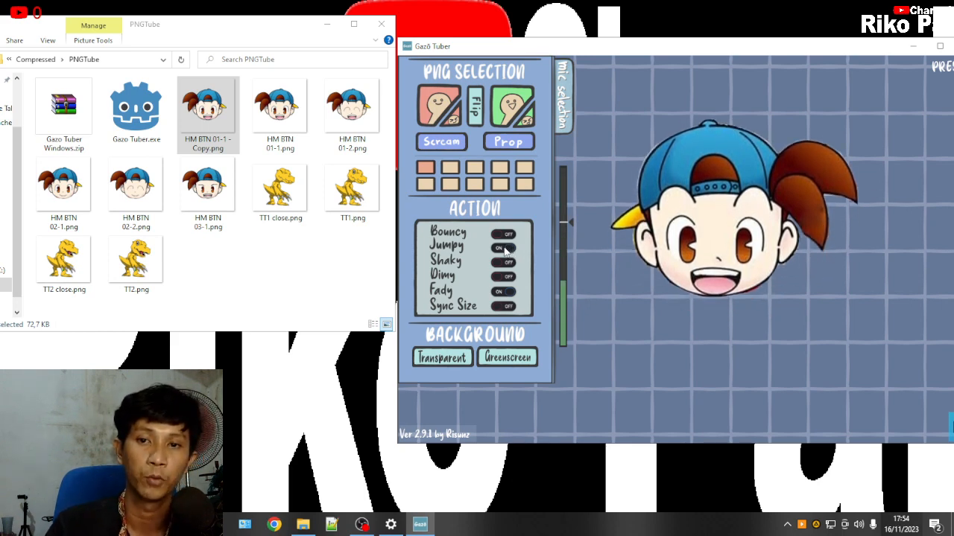
pyautogui.click(505, 248)
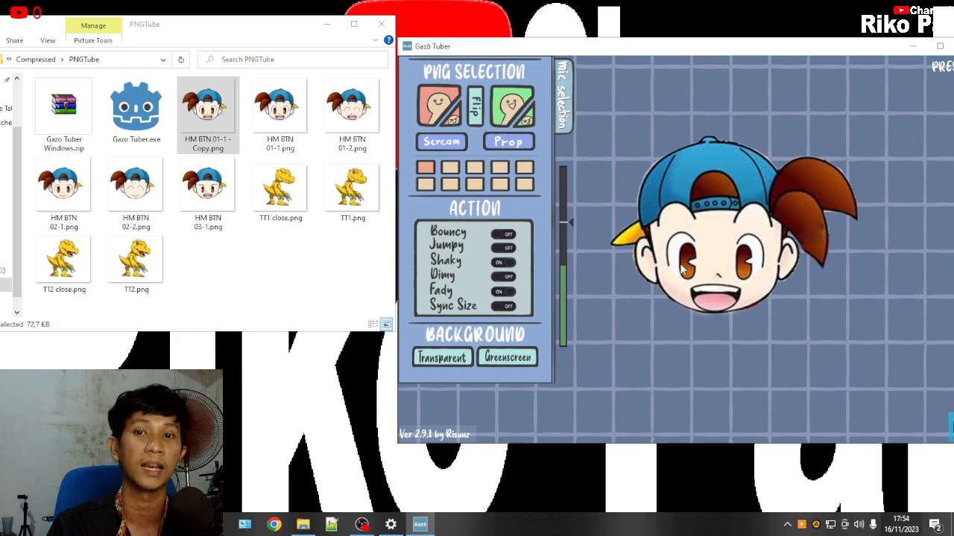
pyautogui.click(504, 277)
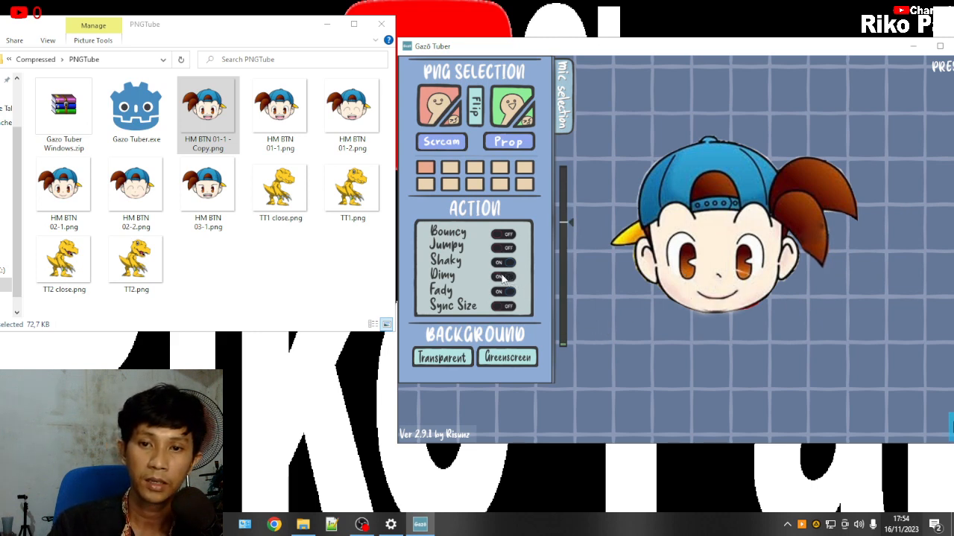
pyautogui.click(504, 277)
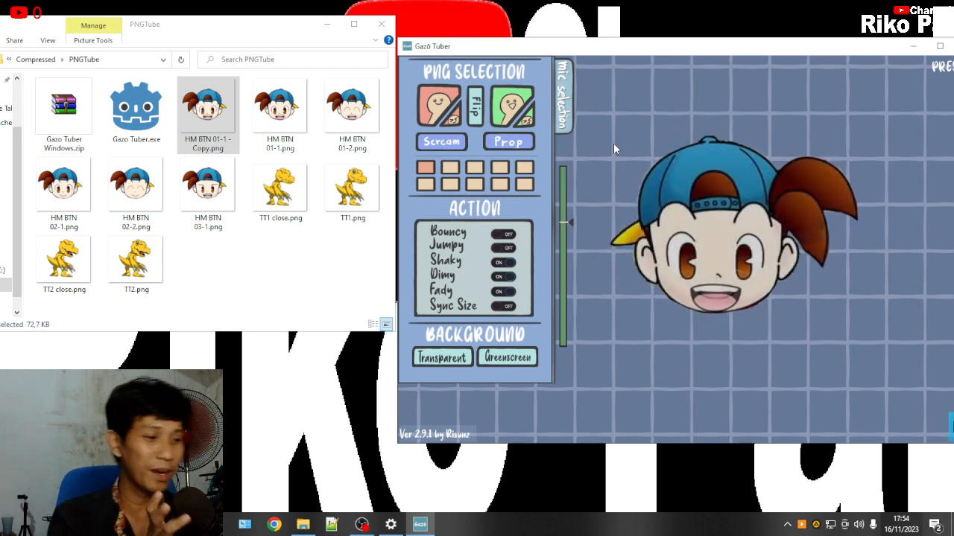
# Select Microphone (DroidCam Virtual Audio) as the avatar's microphone and hide the microphone choices
pyautogui.click(571, 88)
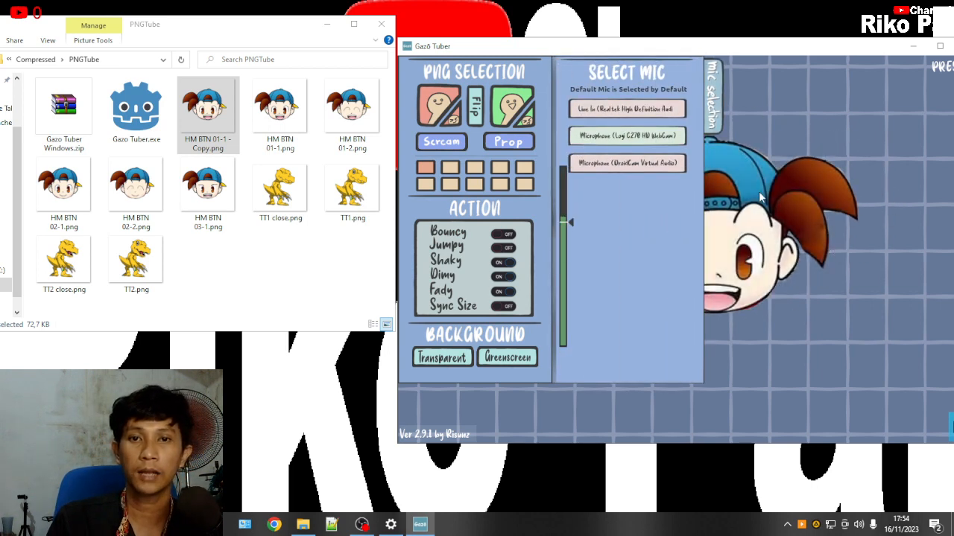
pyautogui.click(660, 168)
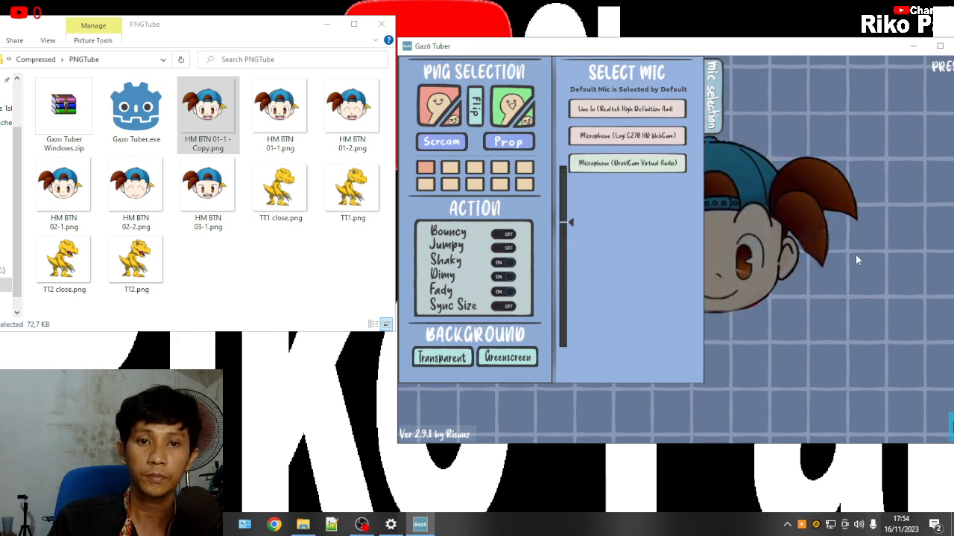
pyautogui.click(710, 93)
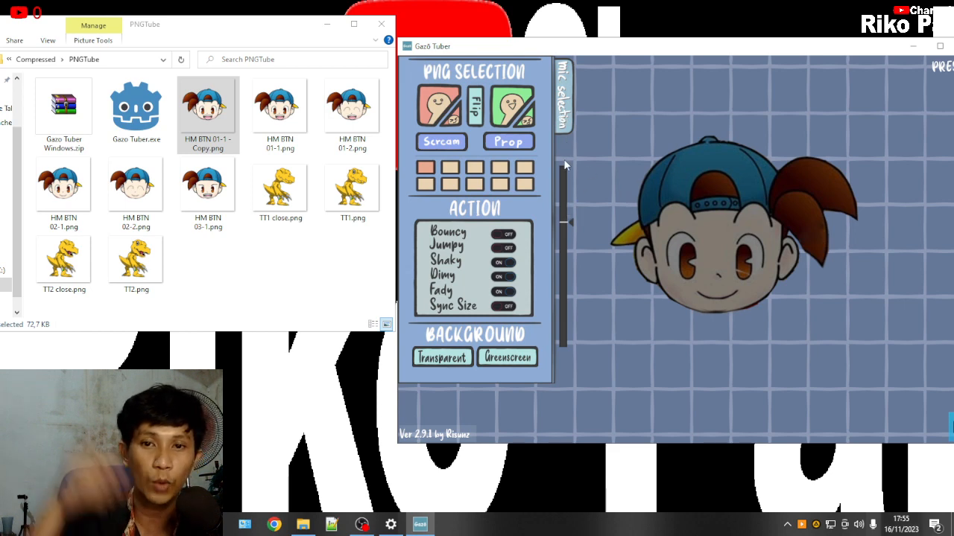
# Switch the avatar's microphone to Line In (Realtek High Definition Audio), and move the Gazo Tuber window fully into view
pyautogui.click(564, 122)
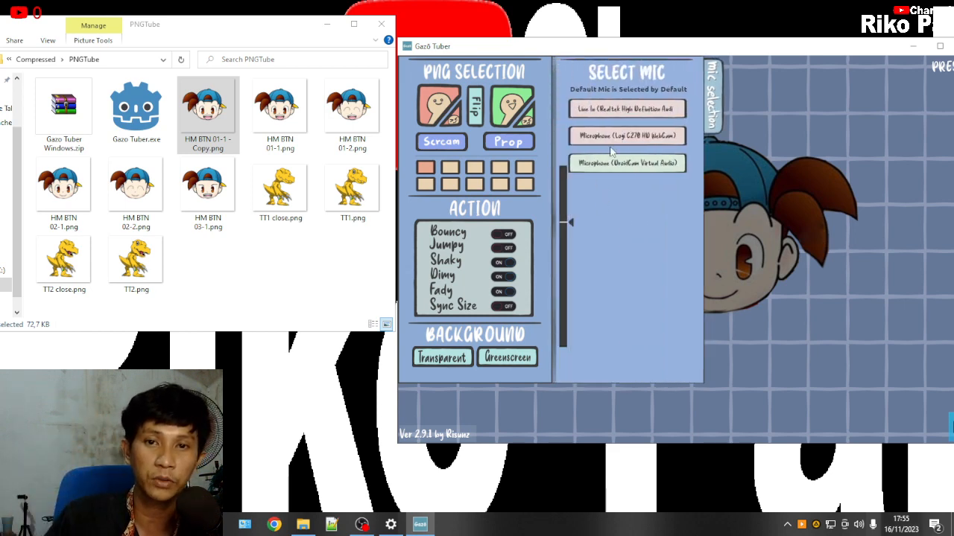
pyautogui.click(610, 110)
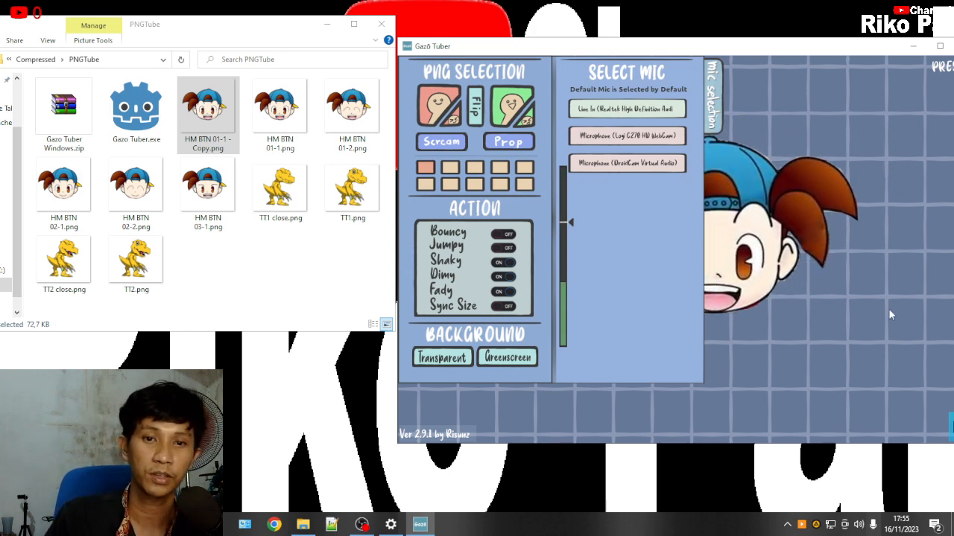
pyautogui.click(717, 113)
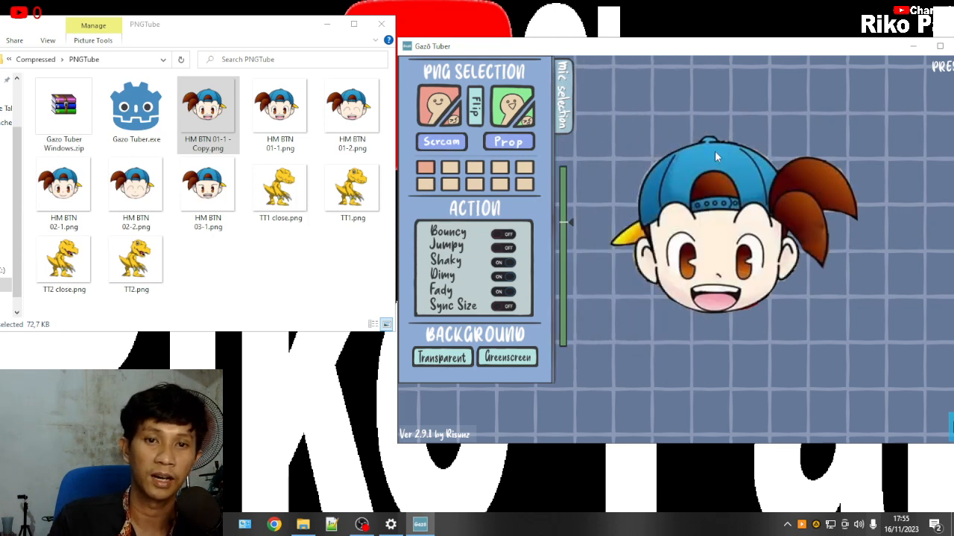
pyautogui.moveTo(710, 57); pyautogui.dragTo(583, 64)
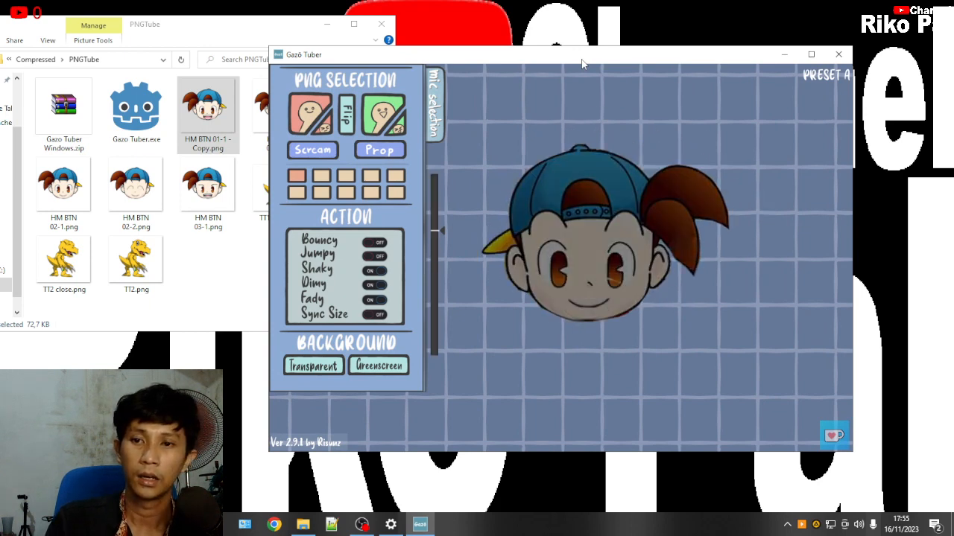
# Turn off the Shaky, Dimy and Fady actions
pyautogui.click(374, 273)
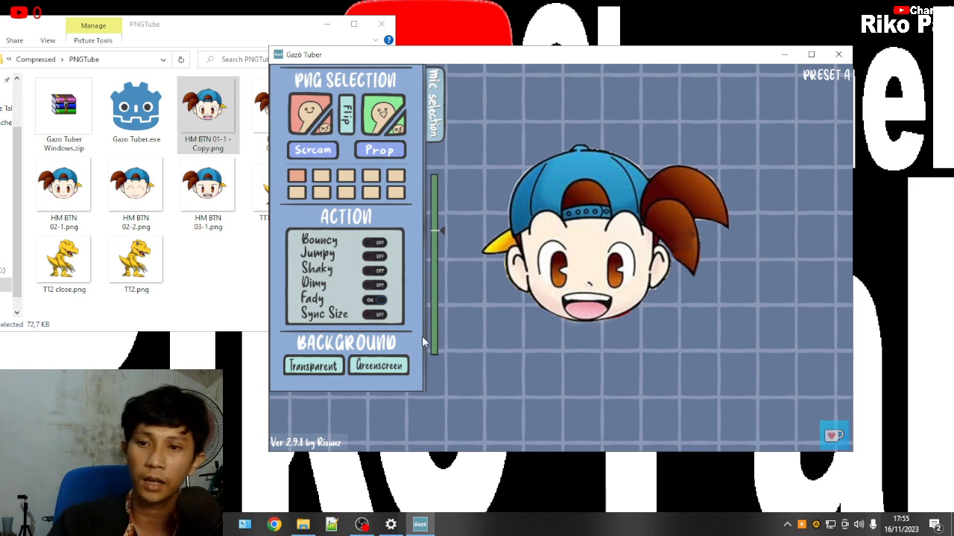
pyautogui.click(374, 301)
pyautogui.click(374, 301)
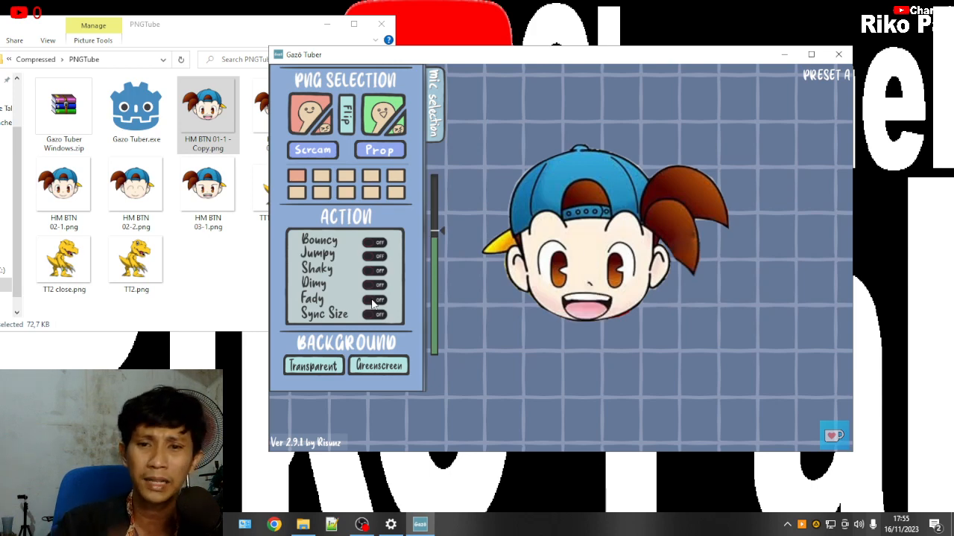
# Try the Jumpy action on its own and turn it off again
pyautogui.click(376, 257)
pyautogui.click(377, 301)
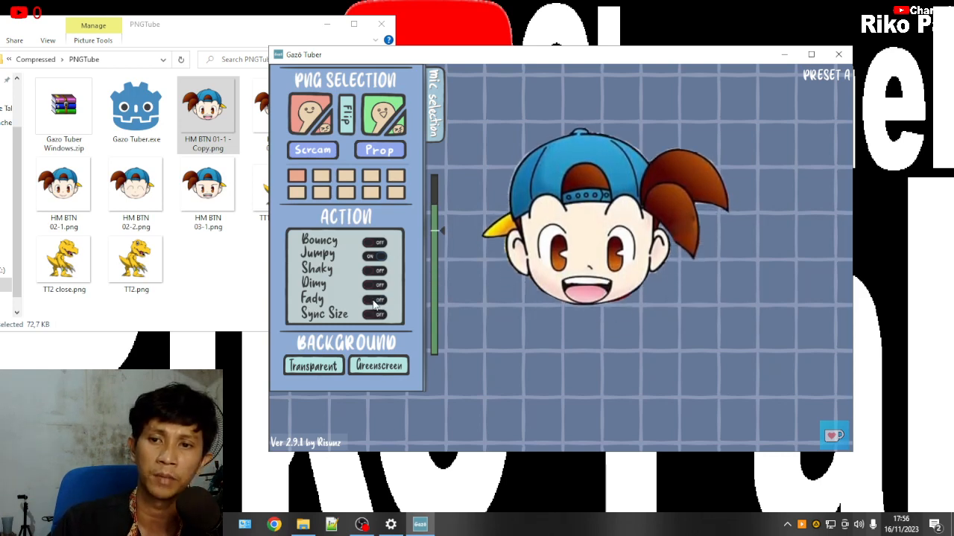
pyautogui.click(376, 257)
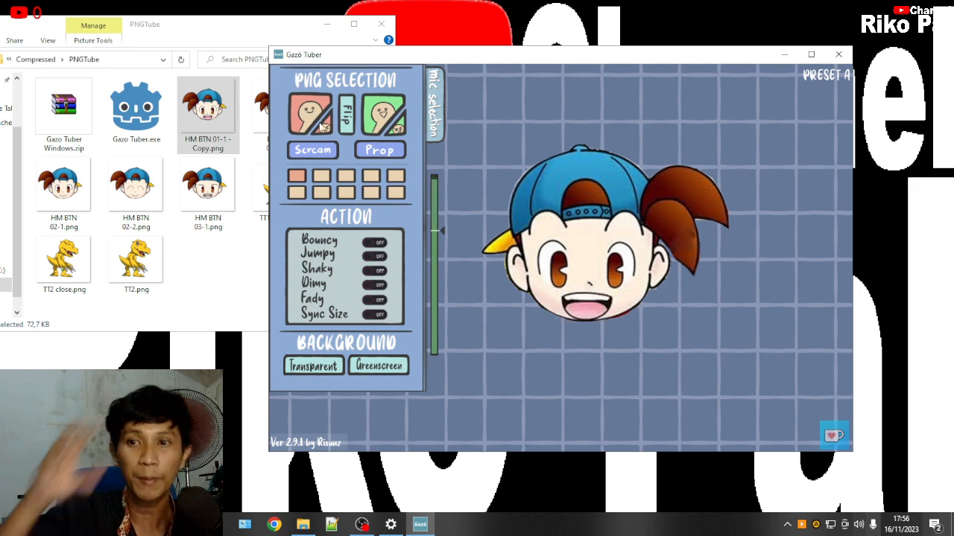
# Import HM BTN 02-2.png from the PNGTube folder as the silent avatar's blink image, and lower the microphone threshold
pyautogui.click(322, 131)
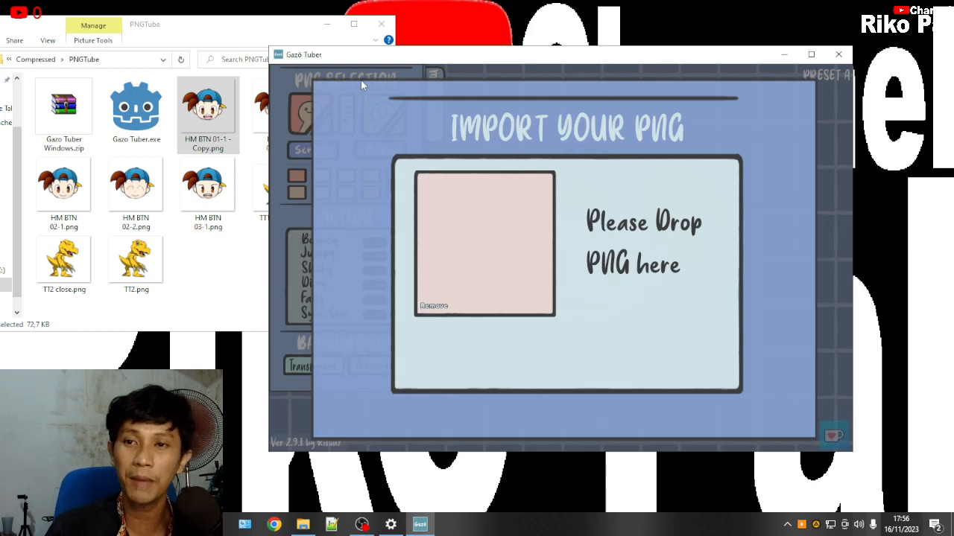
pyautogui.moveTo(287, 32); pyautogui.dragTo(267, 38)
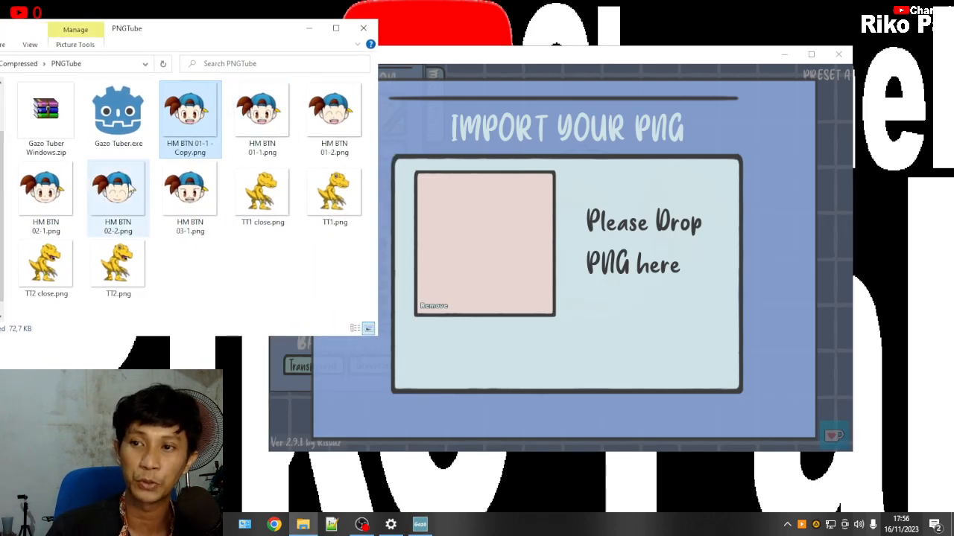
pyautogui.click(130, 190)
pyautogui.moveTo(118, 198); pyautogui.dragTo(472, 257)
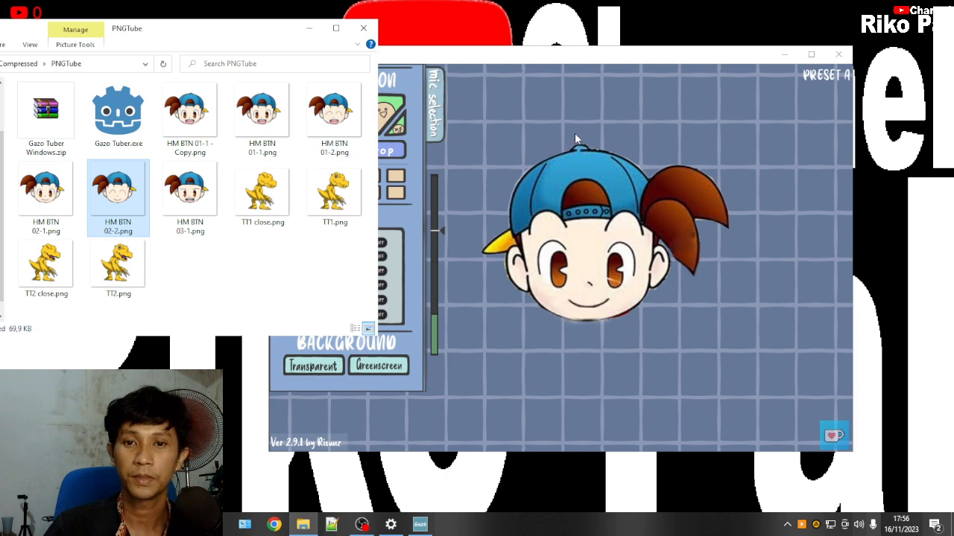
pyautogui.moveTo(265, 37); pyautogui.dragTo(149, 39)
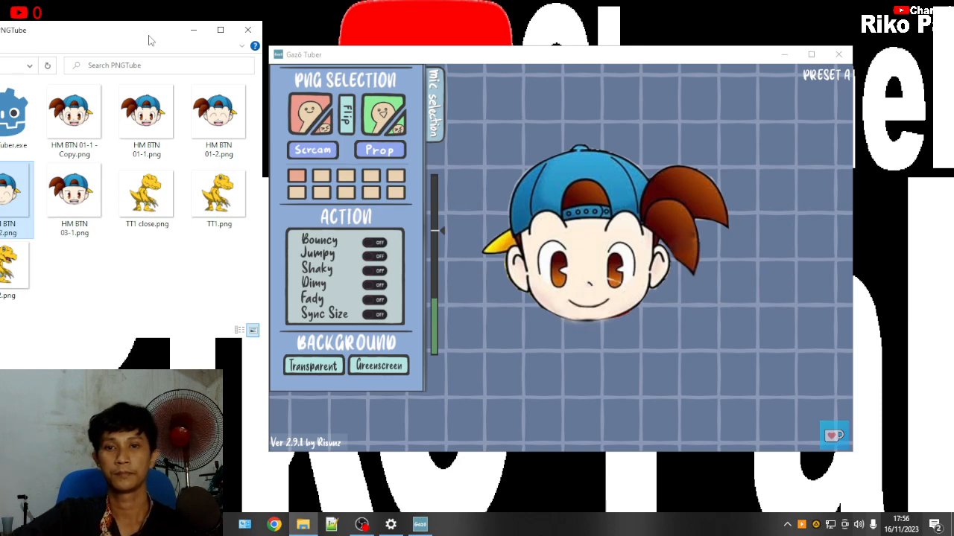
pyautogui.moveTo(429, 231)
pyautogui.mouseDown()
pyautogui.moveTo(441, 189)
pyautogui.moveTo(442, 287)
pyautogui.moveTo(446, 236)
pyautogui.moveTo(447, 257)
pyautogui.mouseUp()
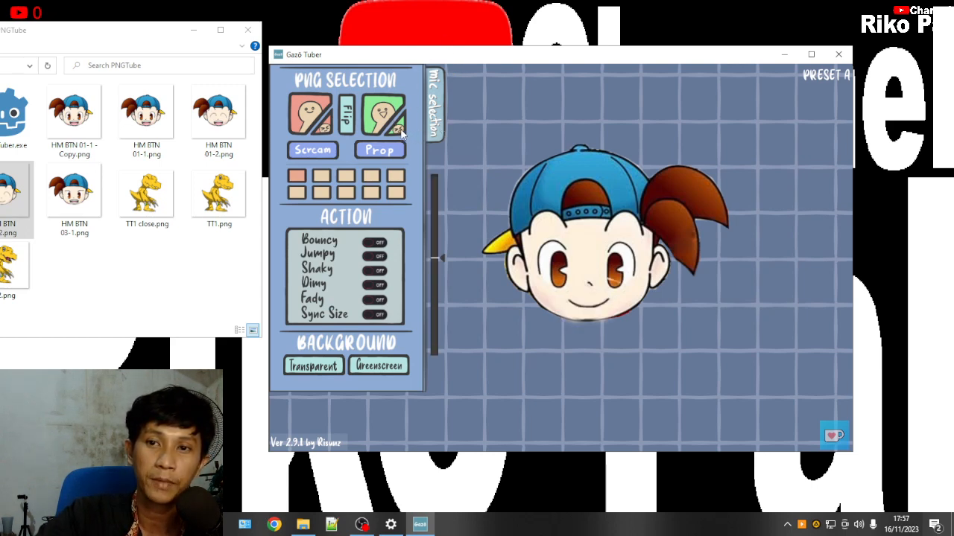
# Import HM BTN 01-2.png from the PNGTube folder as the talking avatar's blink image
pyautogui.click(214, 121)
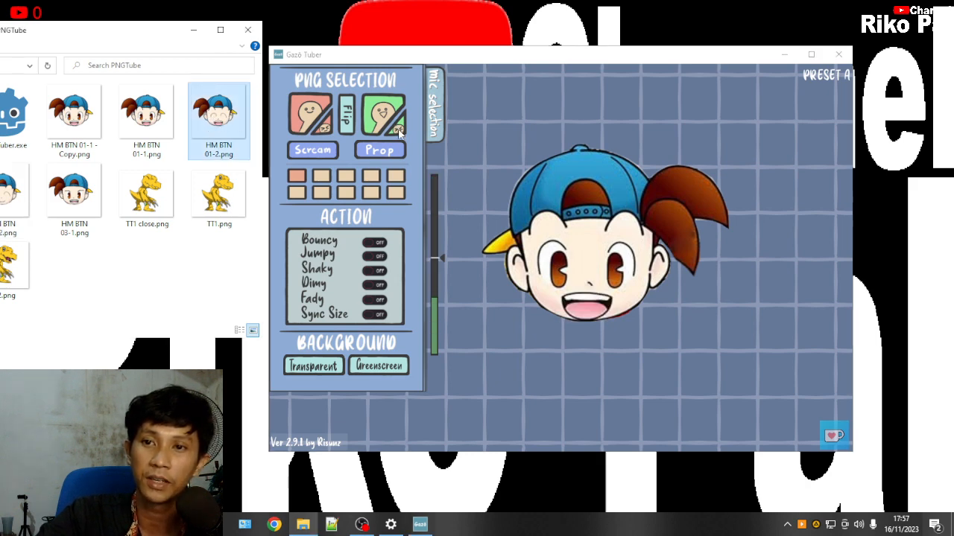
pyautogui.click(399, 128)
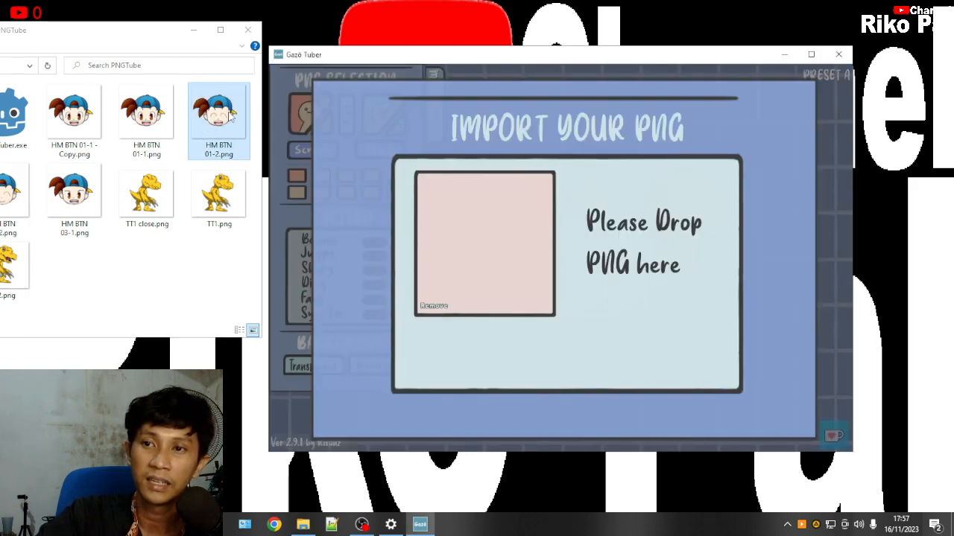
pyautogui.moveTo(218, 119); pyautogui.dragTo(366, 264)
pyautogui.moveTo(457, 255); pyautogui.dragTo(458, 257)
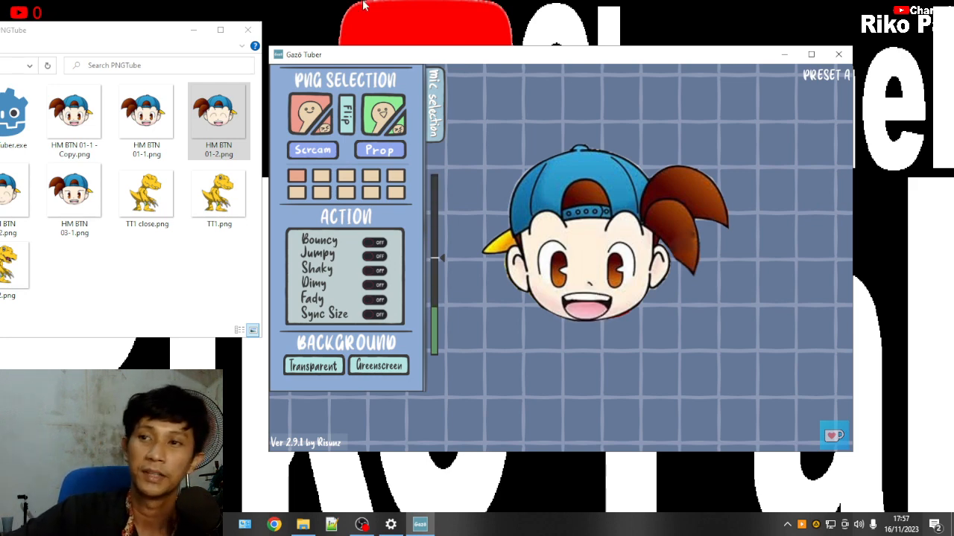
# Arrange the PNGTube folder and Gazo Tuber windows side by side so that the folder's images are fully in view
pyautogui.moveTo(157, 33); pyautogui.dragTo(213, 33)
pyautogui.moveTo(361, 57); pyautogui.dragTo(508, 60)
pyautogui.moveTo(215, 31); pyautogui.dragTo(273, 34)
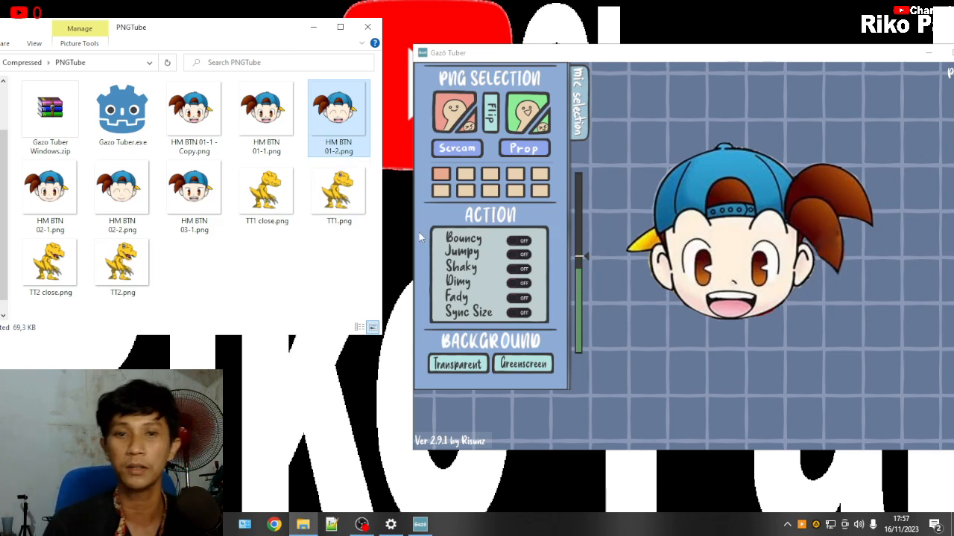
# Import HM BTN 03-1.png from the PNGTube folder as the avatar's Scream image
pyautogui.click(459, 151)
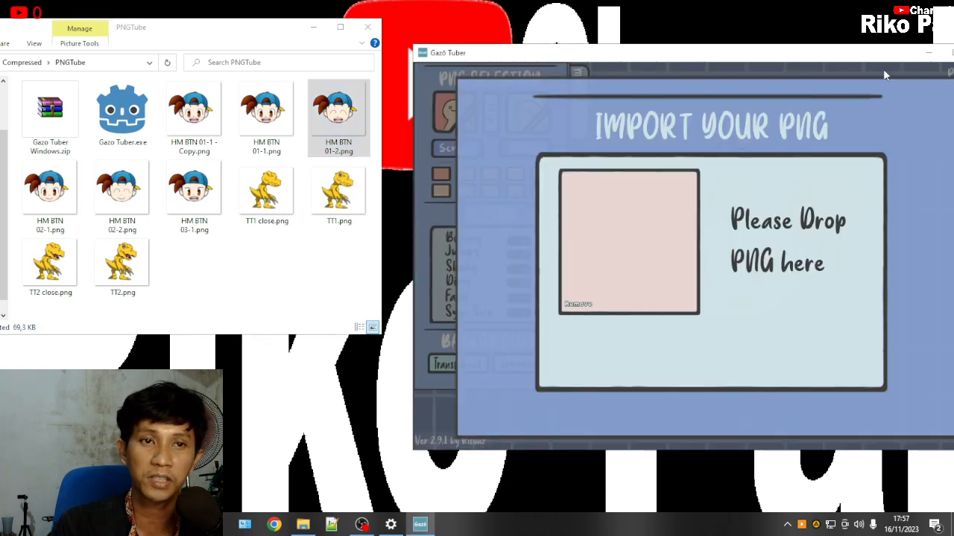
pyautogui.click(424, 126)
pyautogui.click(193, 192)
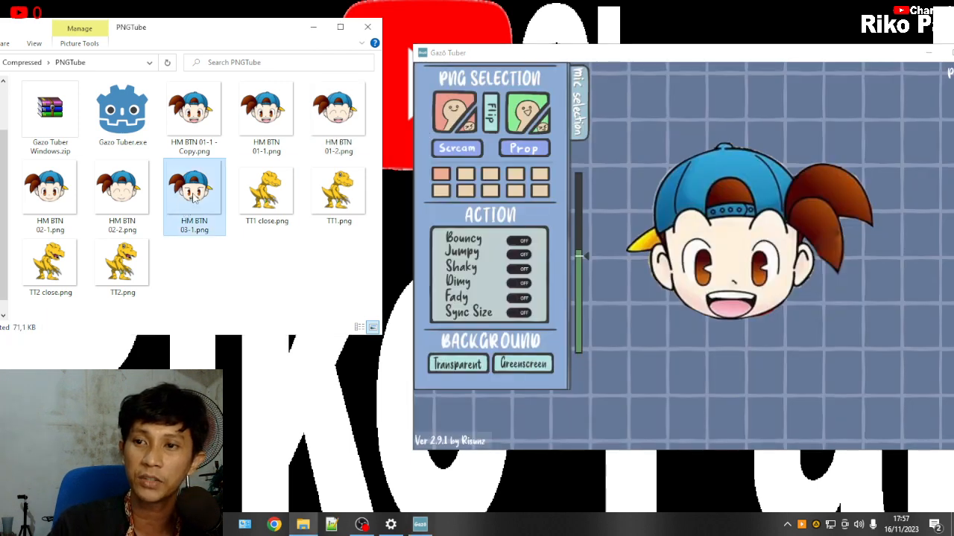
pyautogui.moveTo(193, 197)
pyautogui.mouseDown()
pyautogui.moveTo(216, 216)
pyautogui.moveTo(247, 340)
pyautogui.moveTo(189, 200)
pyautogui.mouseUp()
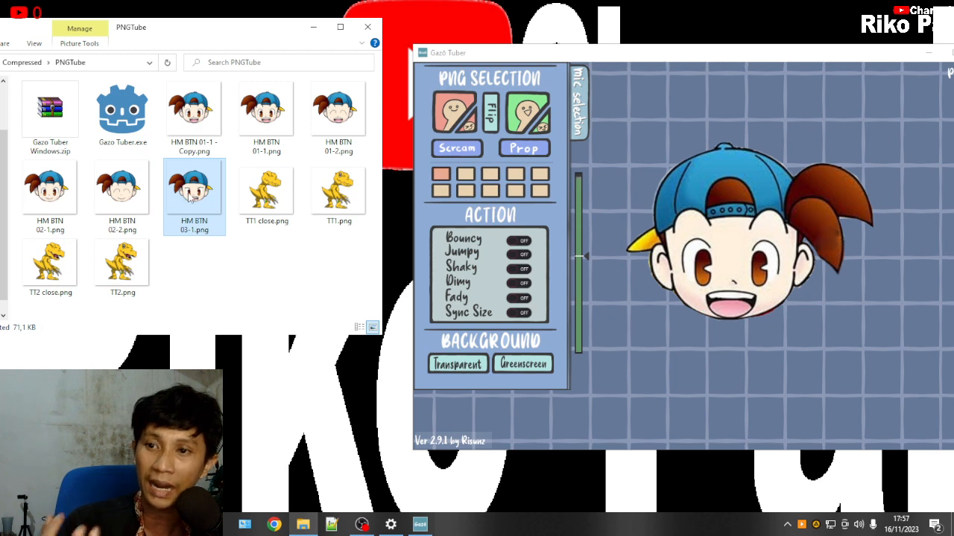
pyautogui.click(449, 152)
pyautogui.moveTo(193, 192); pyautogui.dragTo(590, 246)
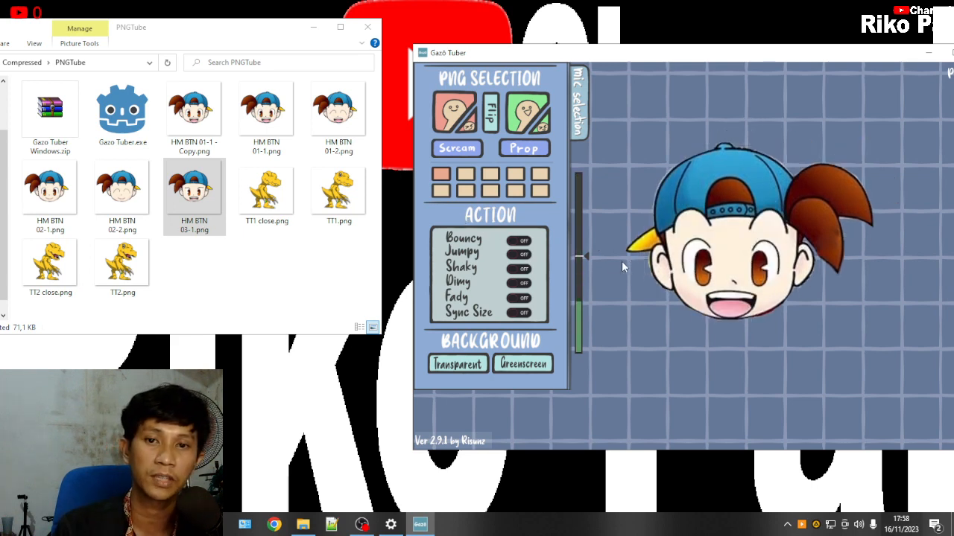
# Raise the microphone threshold, and try the Sync Size and Shaky actions, leaving both off
pyautogui.moveTo(582, 250); pyautogui.dragTo(581, 221)
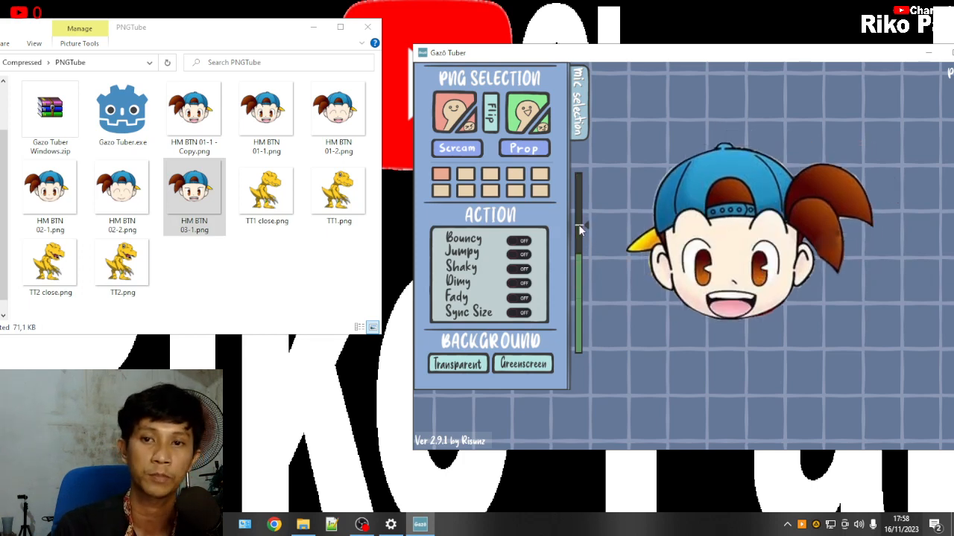
pyautogui.click(521, 316)
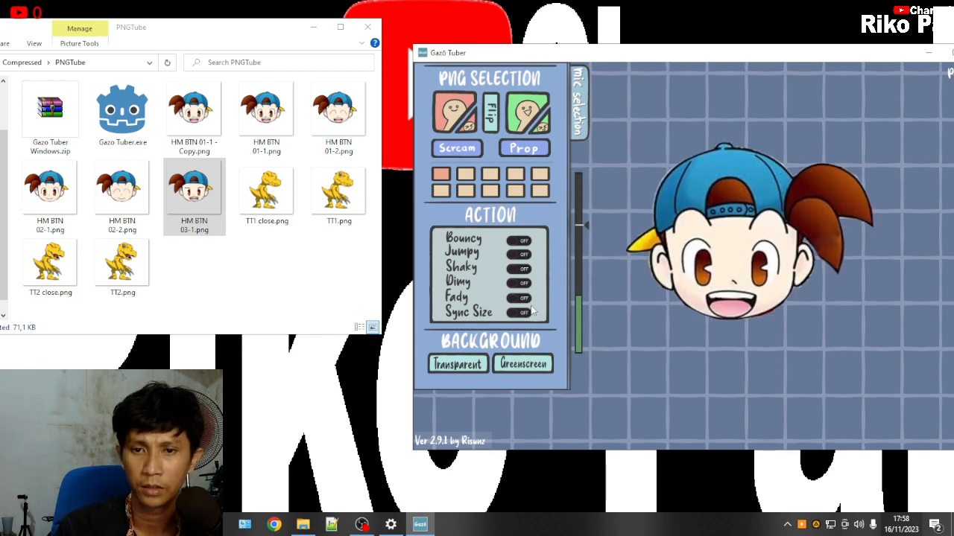
pyautogui.click(521, 314)
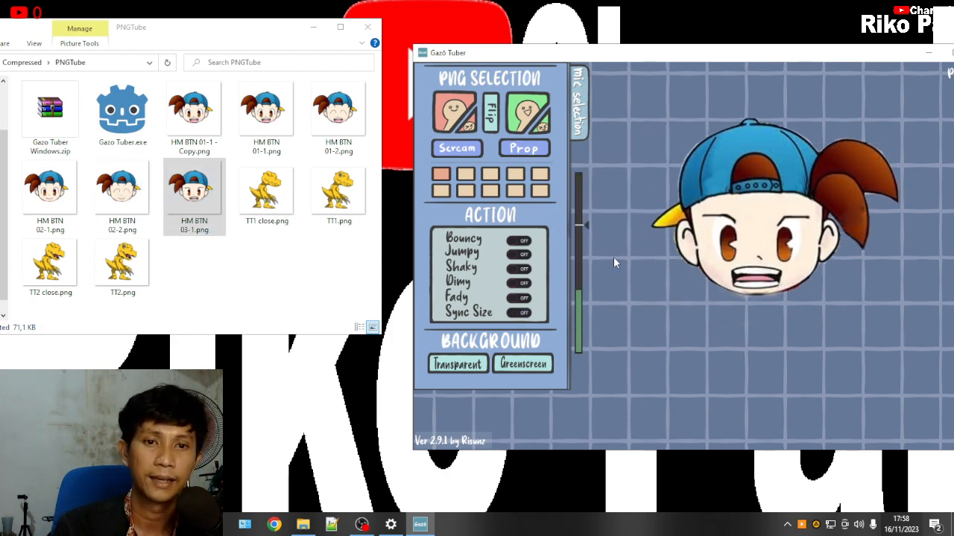
pyautogui.click(520, 270)
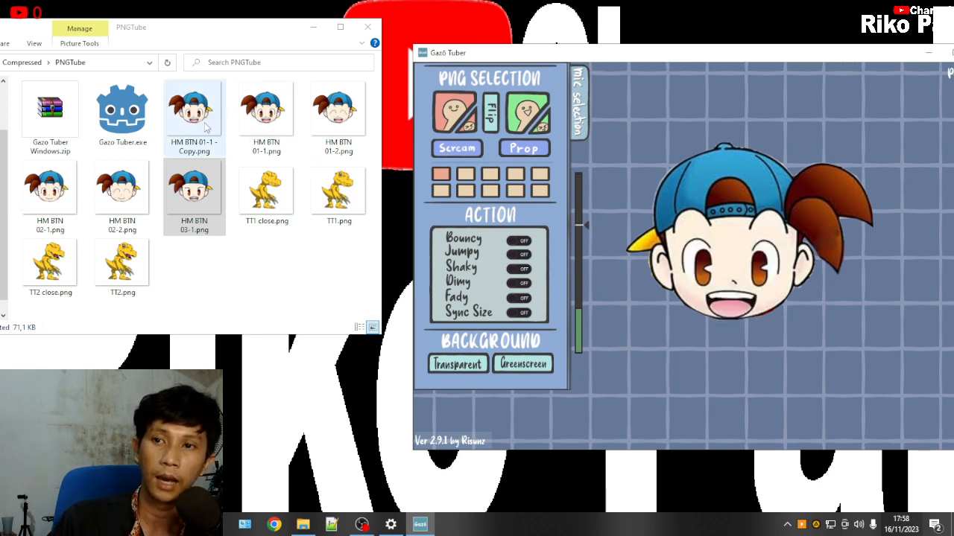
pyautogui.click(169, 213)
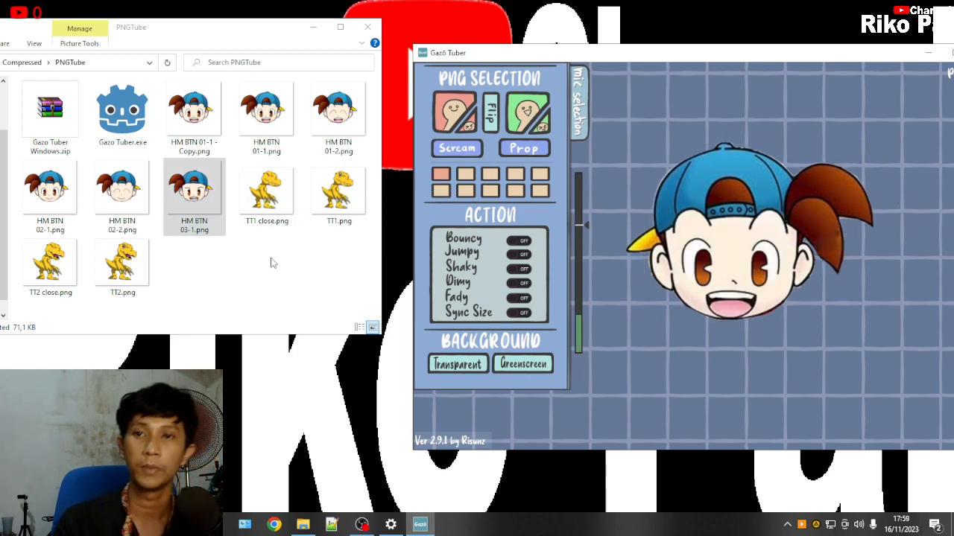
# Check the image assigned to the talking avatar against HM BTN 01-1.png and close its import again
pyautogui.click(520, 113)
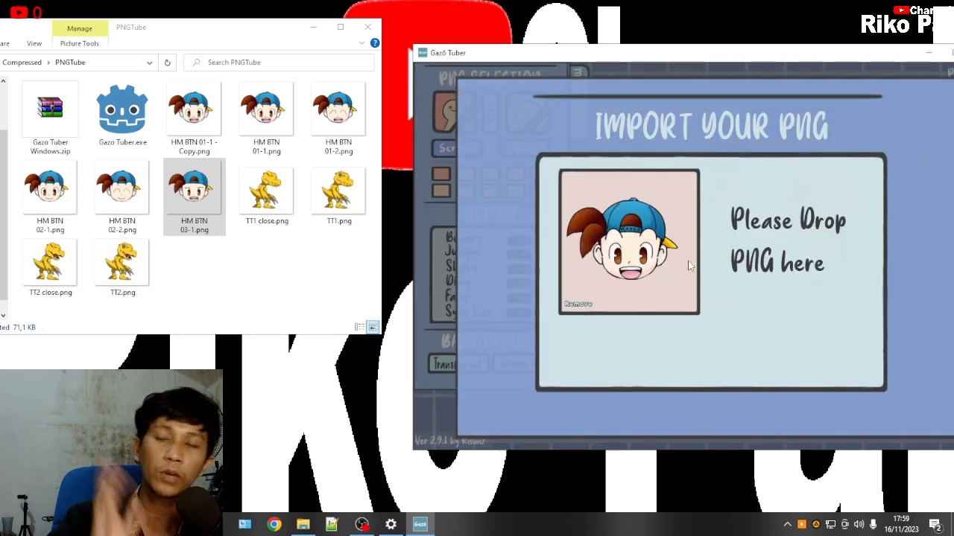
pyautogui.click(276, 117)
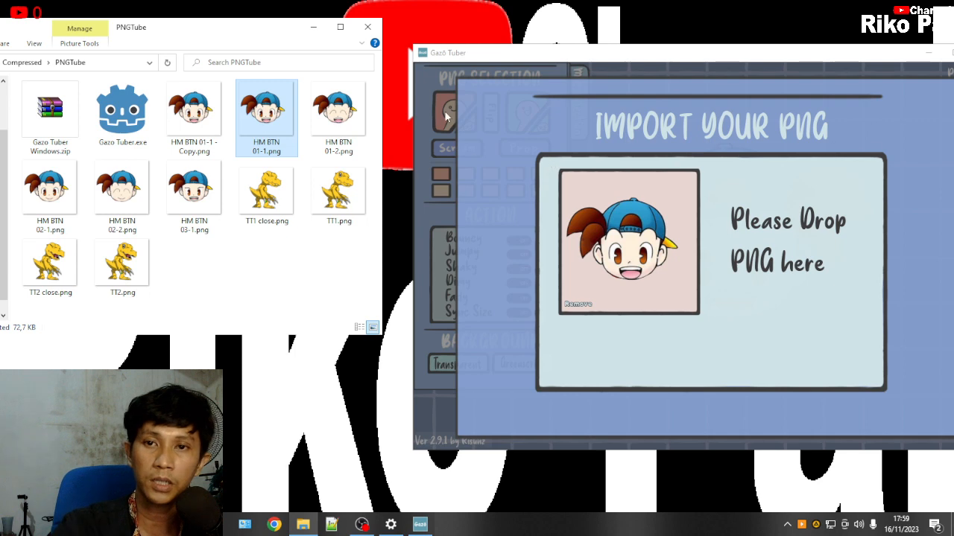
pyautogui.click(439, 75)
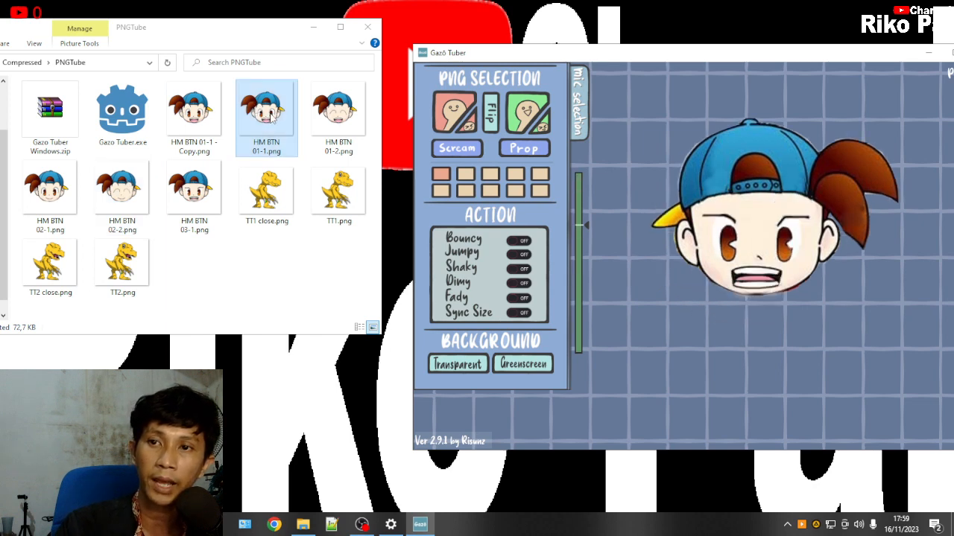
# Import HM BTN 01-1.png and HM BTN 02-1.png together as the talking avatar's image
pyautogui.click(48, 192)
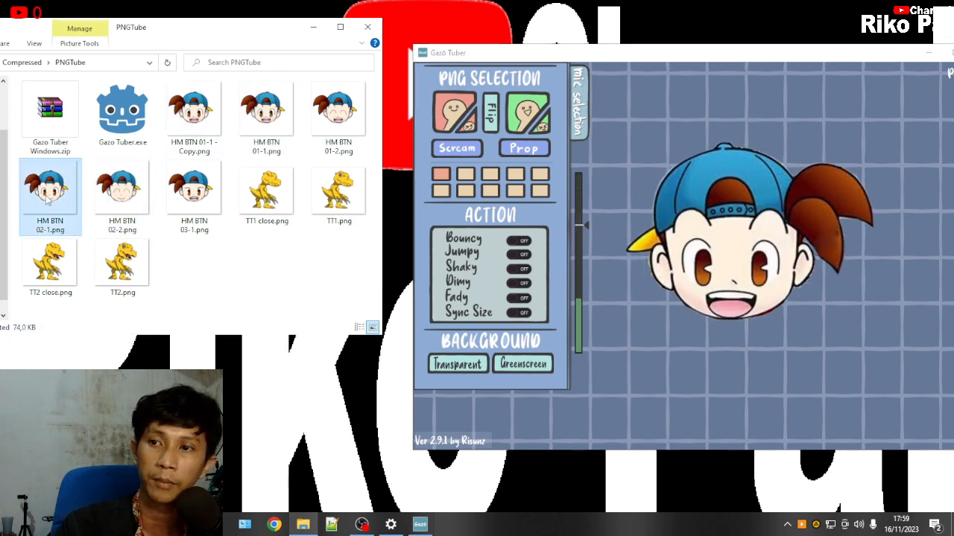
pyautogui.keyDown('ctrl'); pyautogui.click(258, 116); pyautogui.keyUp('ctrl')
pyautogui.keyDown('ctrl'); pyautogui.click(253, 113); pyautogui.keyUp('ctrl')
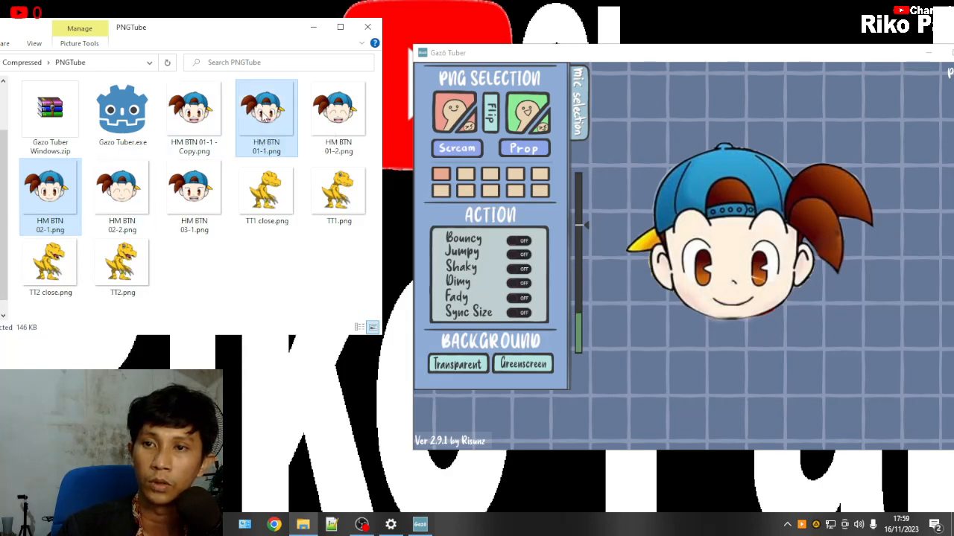
pyautogui.click(264, 116)
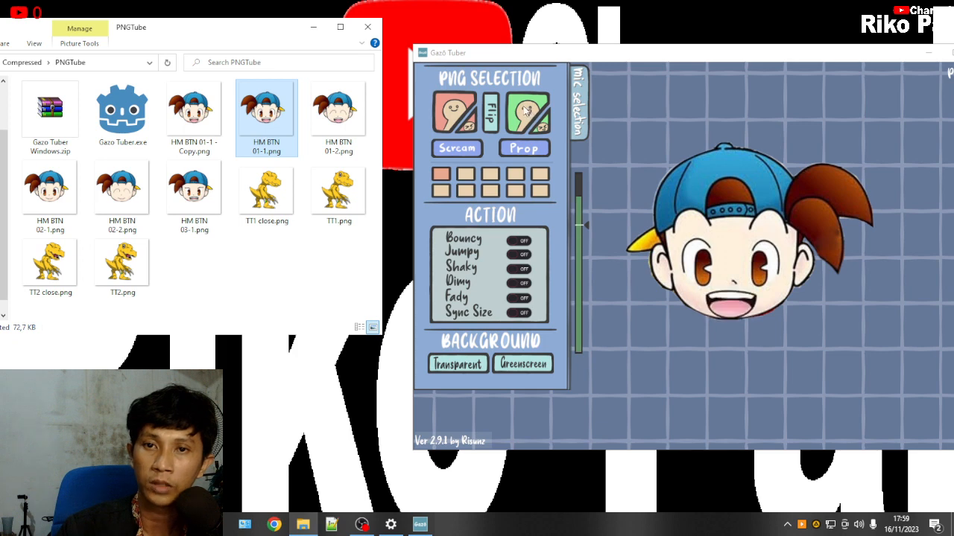
pyautogui.click(526, 111)
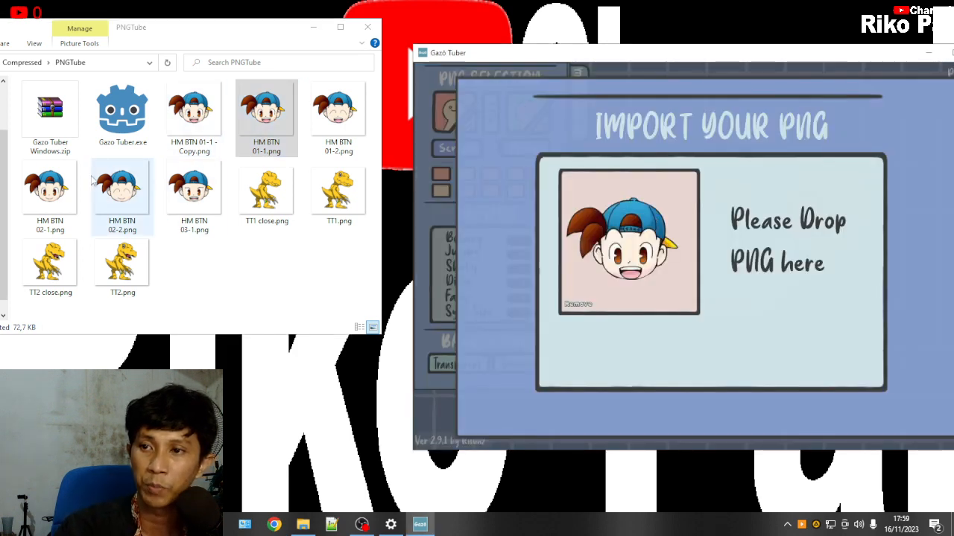
pyautogui.keyDown('ctrl'); pyautogui.click(69, 194); pyautogui.keyUp('ctrl')
pyautogui.moveTo(260, 112); pyautogui.dragTo(606, 246)
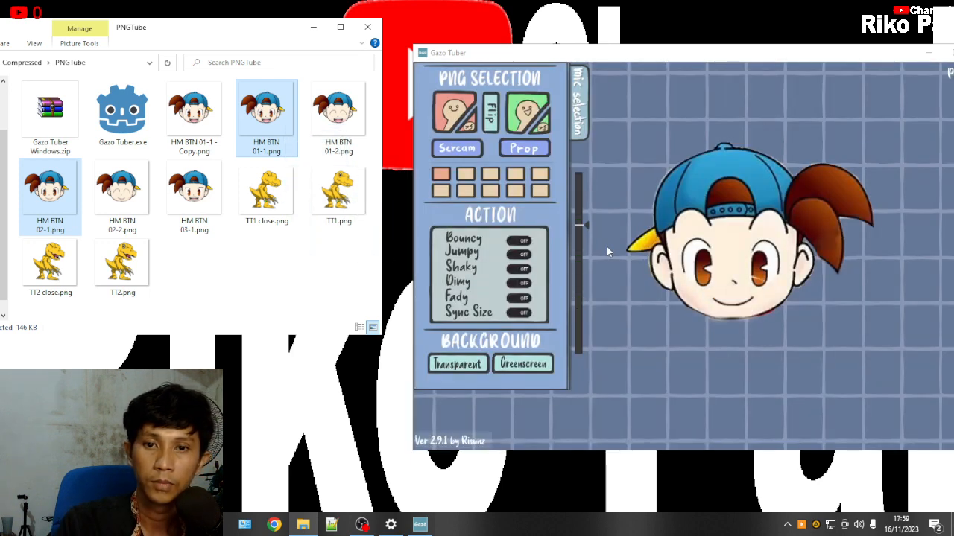
# Remove the avatar's Scream image and close its import
pyautogui.click(469, 151)
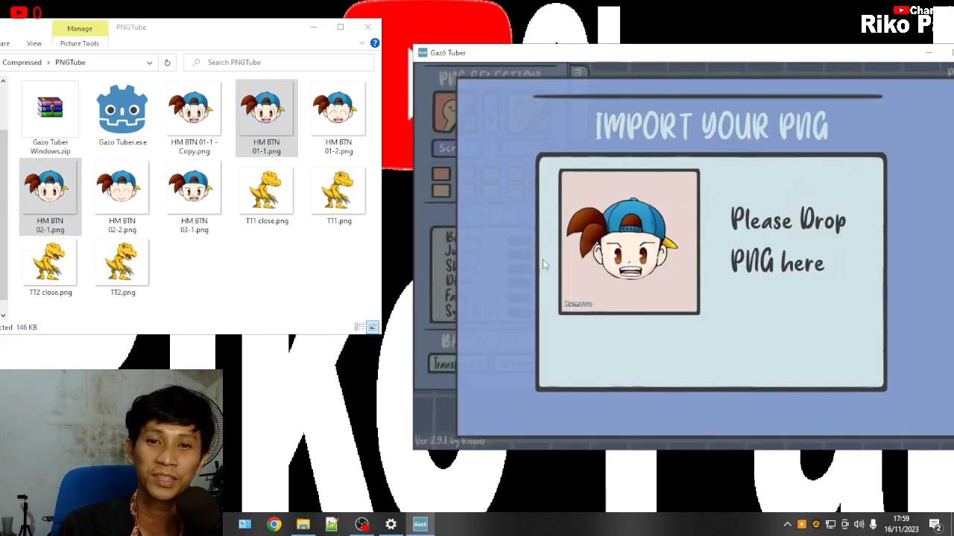
pyautogui.click(579, 305)
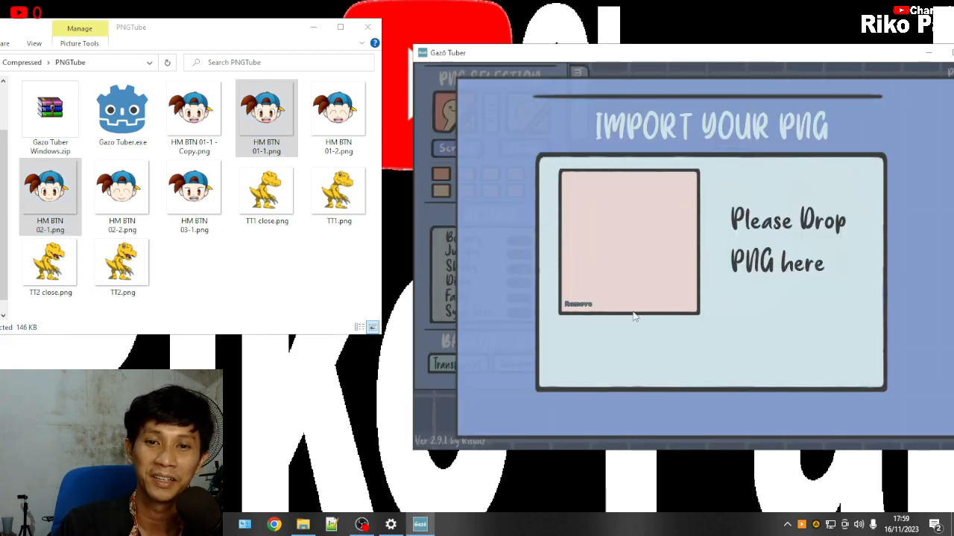
pyautogui.press('Escape')
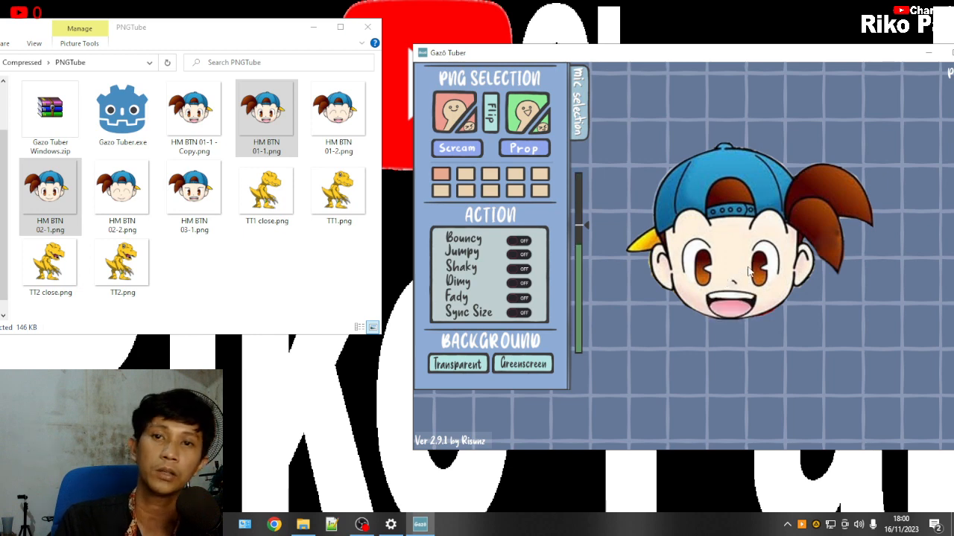
# Open the talking avatar's image import and make another copy of HM BTN 01-1.png in the PNGTube folder
pyautogui.click(524, 113)
pyautogui.click(198, 118)
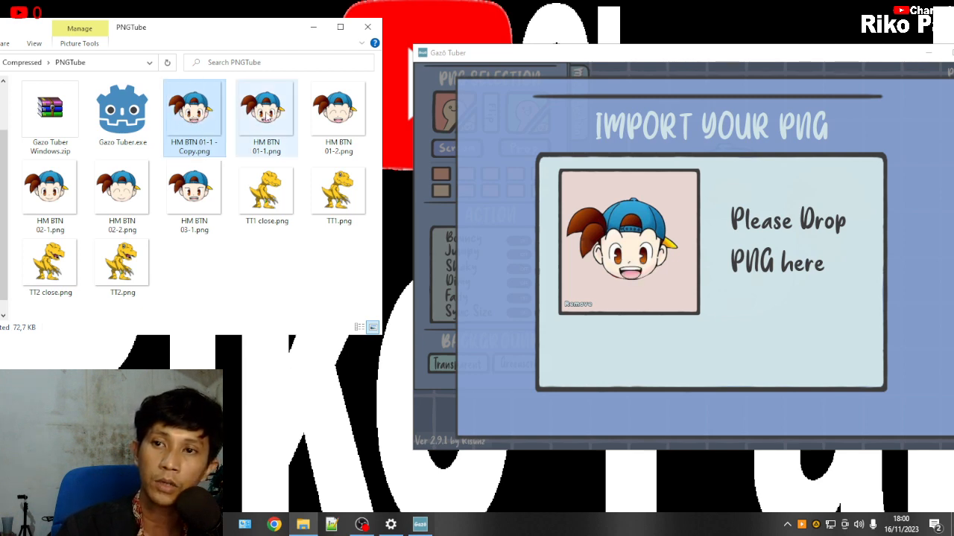
pyautogui.click(267, 120)
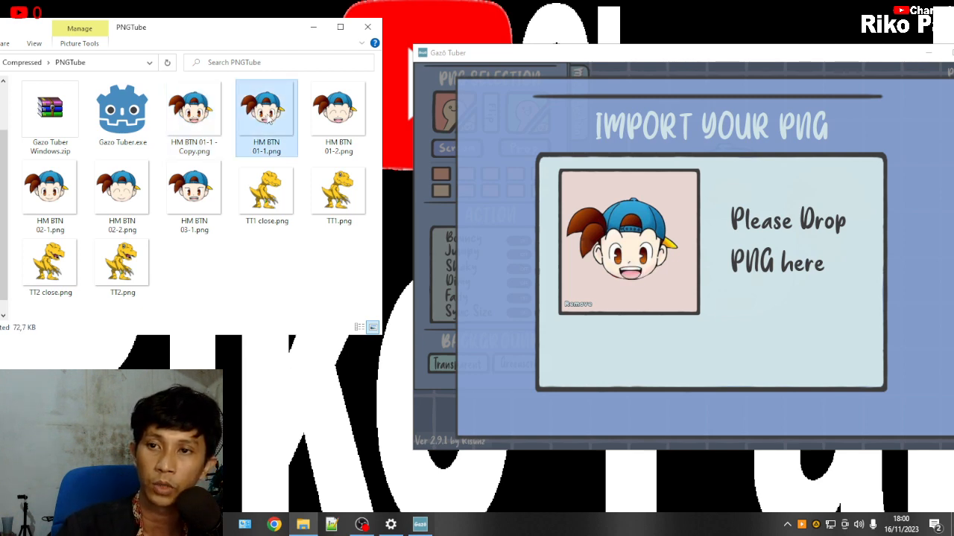
pyautogui.hotkey('ctrl', 'v')
# Import HM BTN 01-1.png, its two copies and HM BTN 02-1.png together as the talking avatar's image
pyautogui.keyDown('ctrl'); pyautogui.click(254, 118); pyautogui.keyUp('ctrl')
pyautogui.keyDown('ctrl'); pyautogui.click(318, 118); pyautogui.keyUp('ctrl')
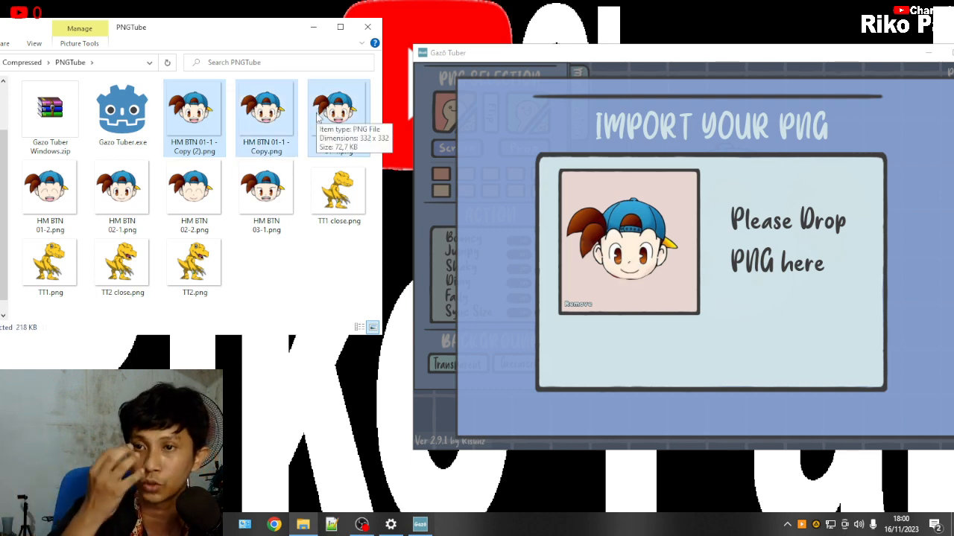
pyautogui.keyDown('ctrl'); pyautogui.click(122, 195); pyautogui.keyUp('ctrl')
pyautogui.moveTo(201, 120); pyautogui.dragTo(418, 176)
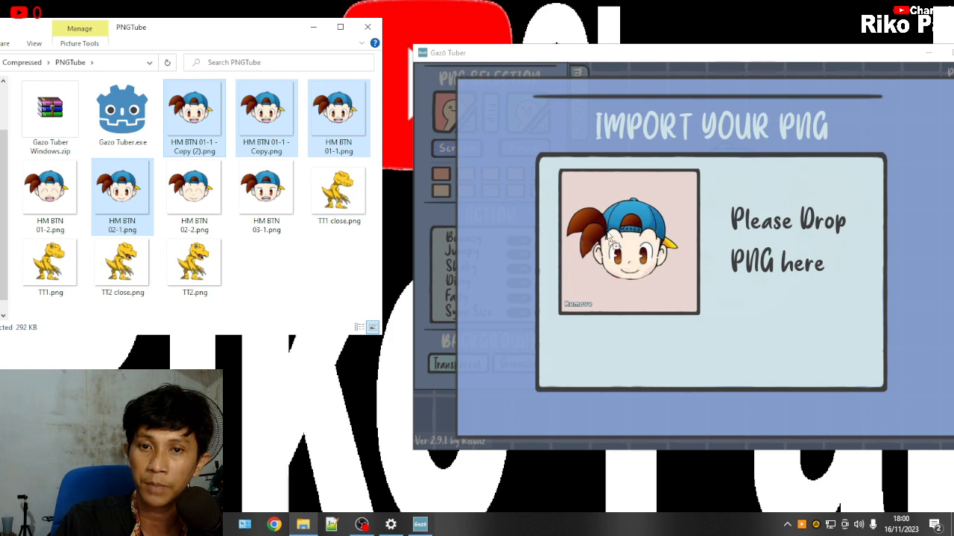
pyautogui.moveTo(609, 240); pyautogui.dragTo(610, 240)
pyautogui.click(529, 106)
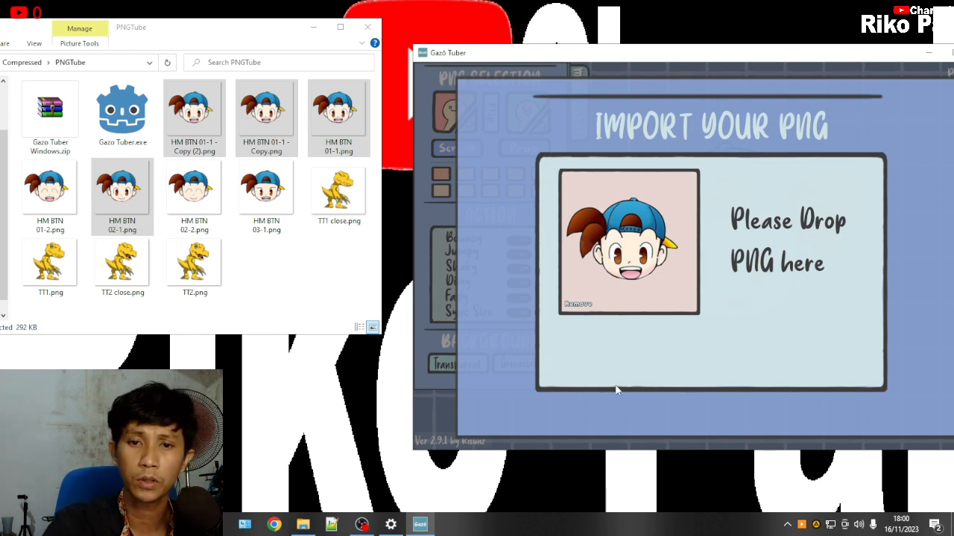
pyautogui.click(574, 125)
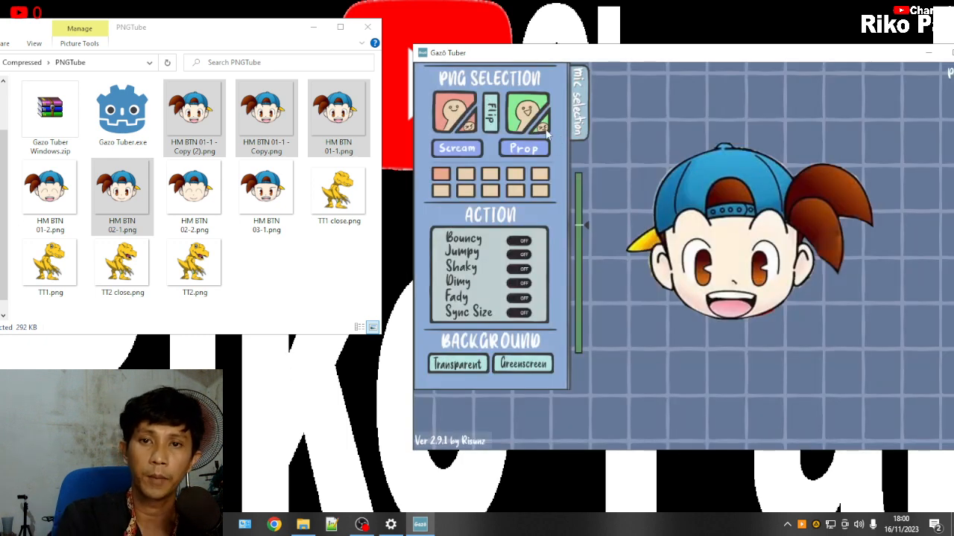
# Import HM BTN 01-2.png and HM BTN 02-2.png together as the talking avatar's blink image
pyautogui.click(542, 129)
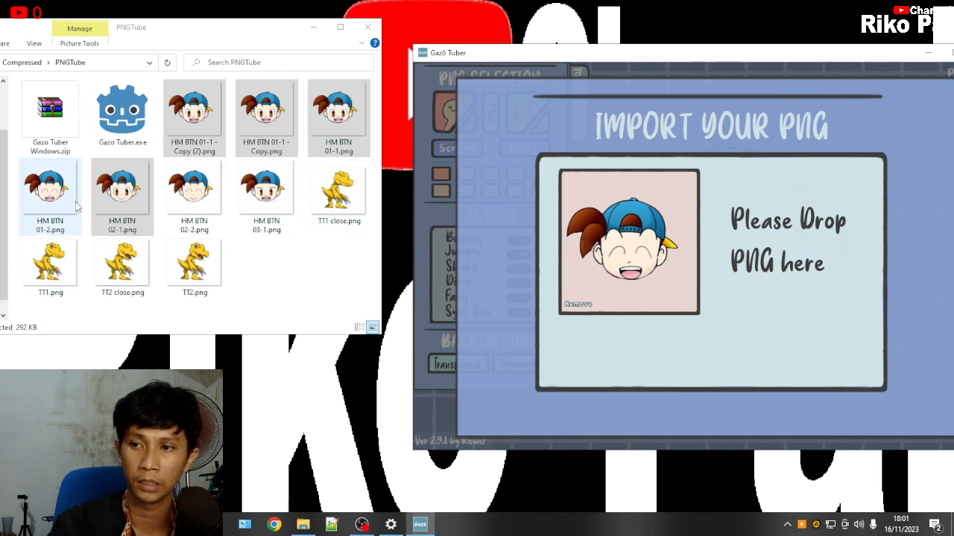
pyautogui.click(45, 210)
pyautogui.keyDown('ctrl'); pyautogui.click(105, 192); pyautogui.keyUp('ctrl')
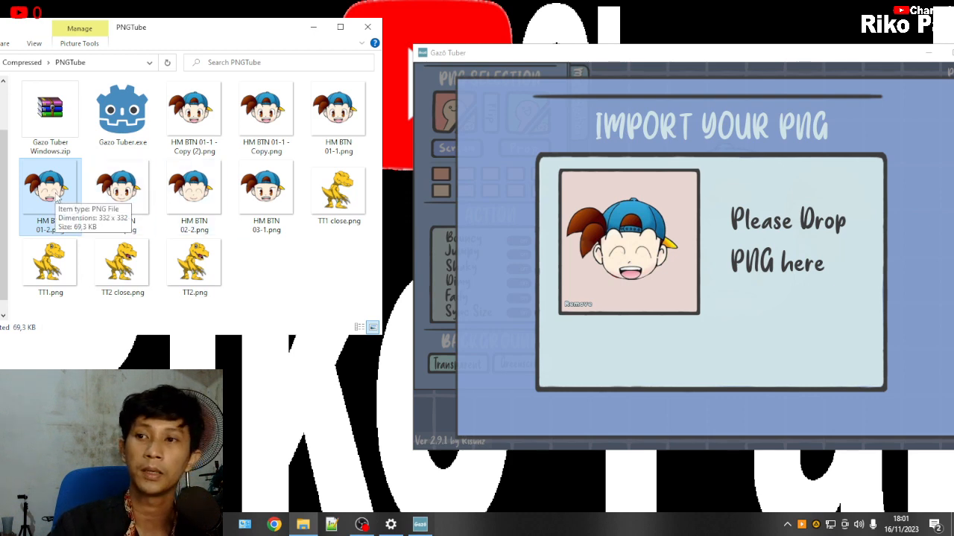
pyautogui.keyDown('ctrl'); pyautogui.click(184, 195); pyautogui.keyUp('ctrl')
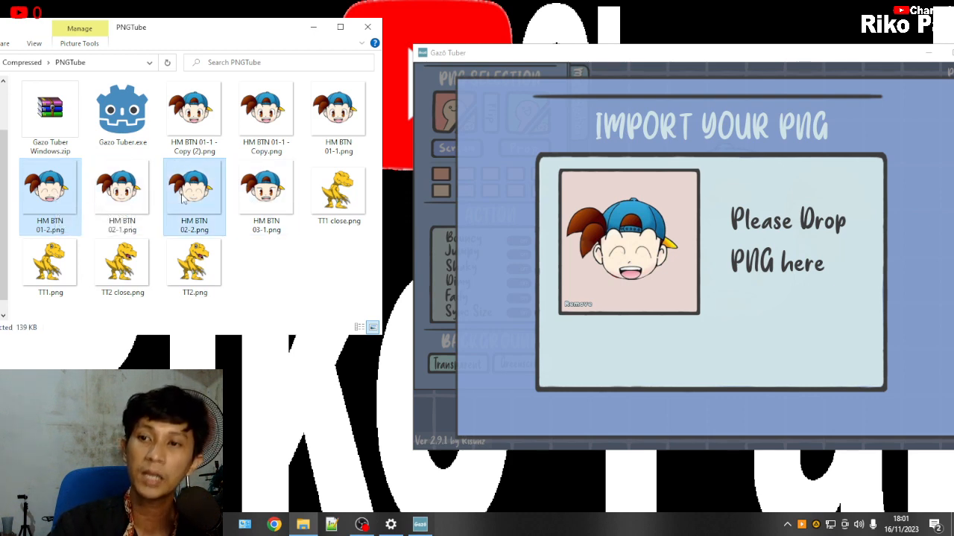
pyautogui.moveTo(73, 199); pyautogui.dragTo(617, 242)
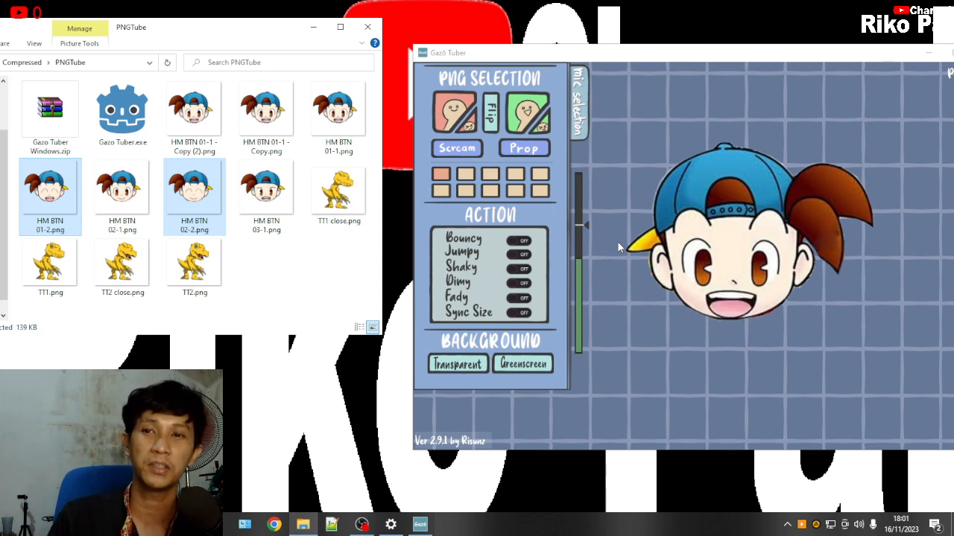
# Minimize the PNGTube folder window and bring up OBS, arranged so the Gazo Tuber settings remain visible
pyautogui.moveTo(695, 54); pyautogui.dragTo(519, 91)
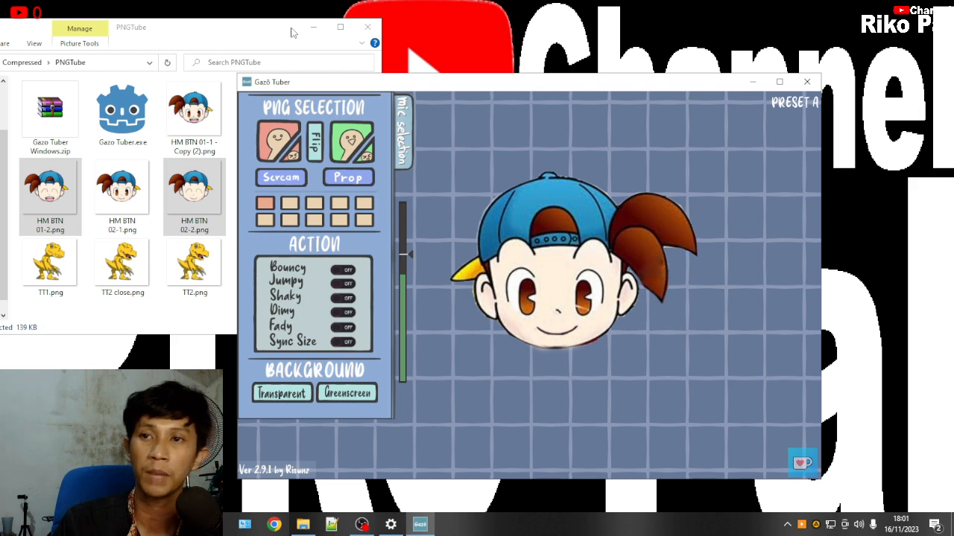
pyautogui.moveTo(250, 32); pyautogui.dragTo(282, 33)
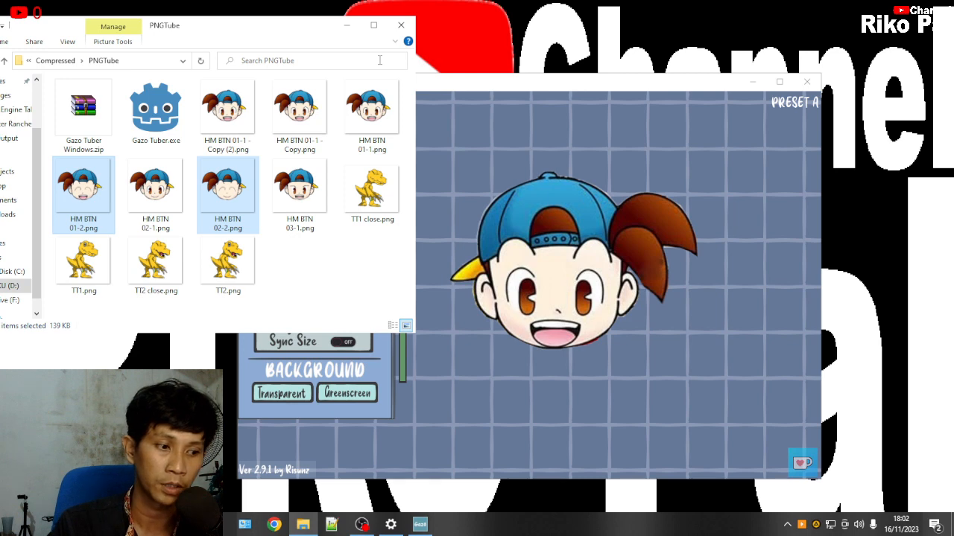
pyautogui.click(347, 27)
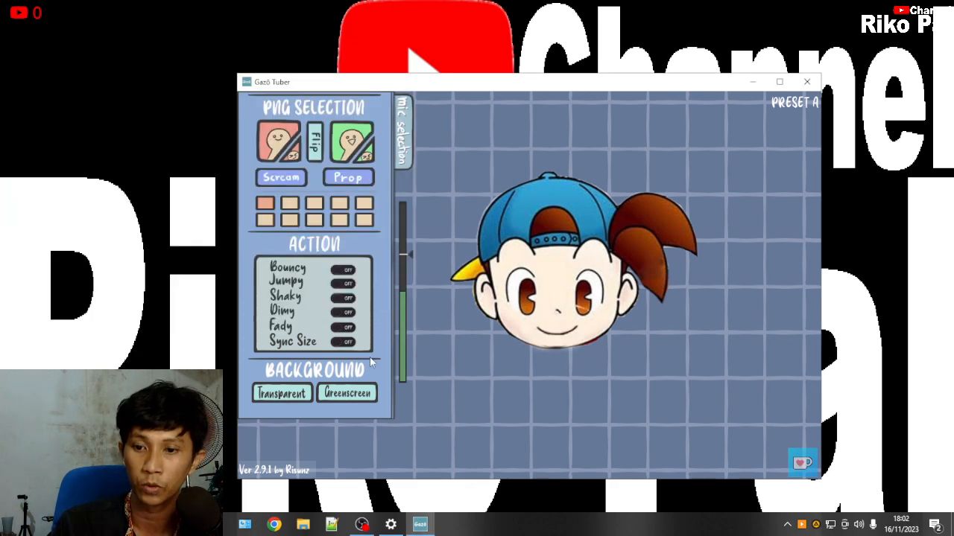
pyautogui.click(362, 525)
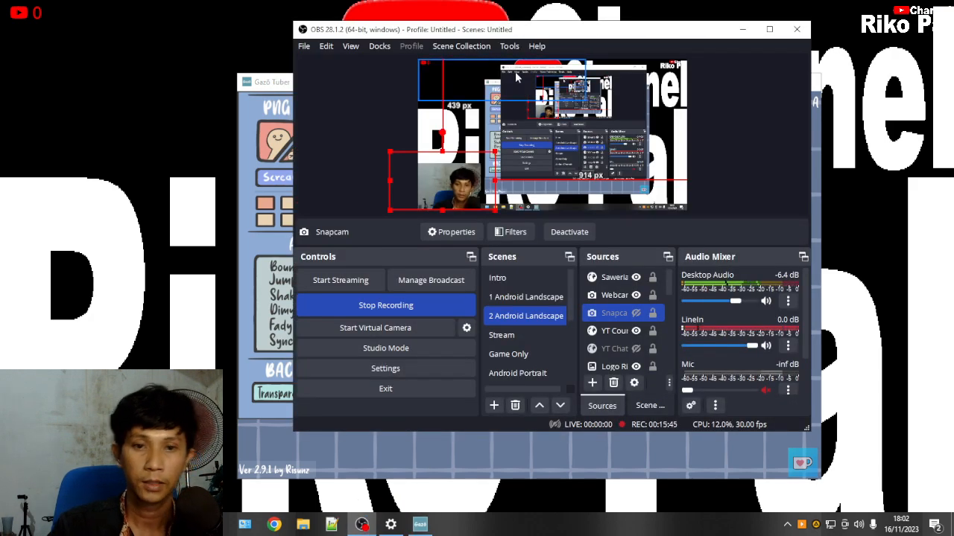
pyautogui.moveTo(546, 37); pyautogui.dragTo(641, 39)
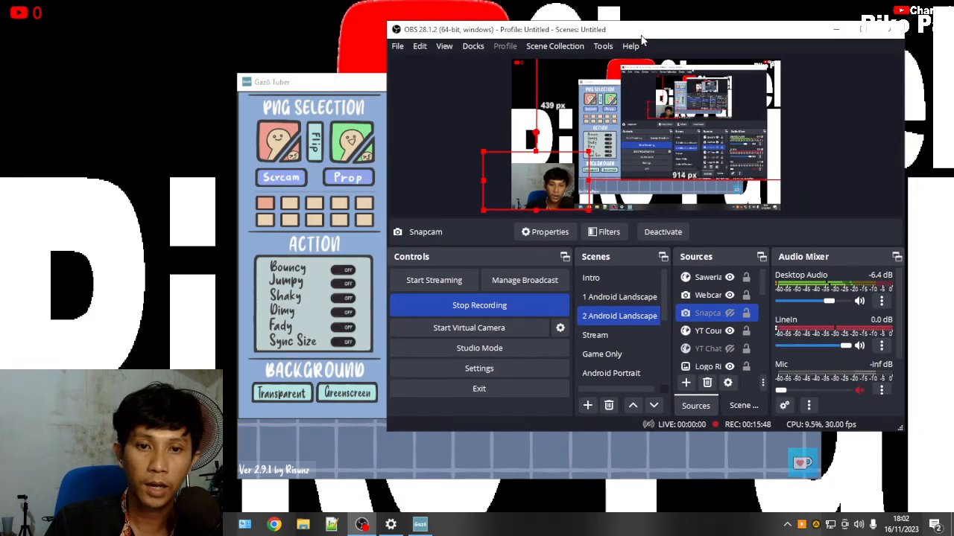
# Add a new Window Capture source named PNG Tube to the 2 Android Landscape scene, capturing the Gazo Tuber window
pyautogui.click(685, 383)
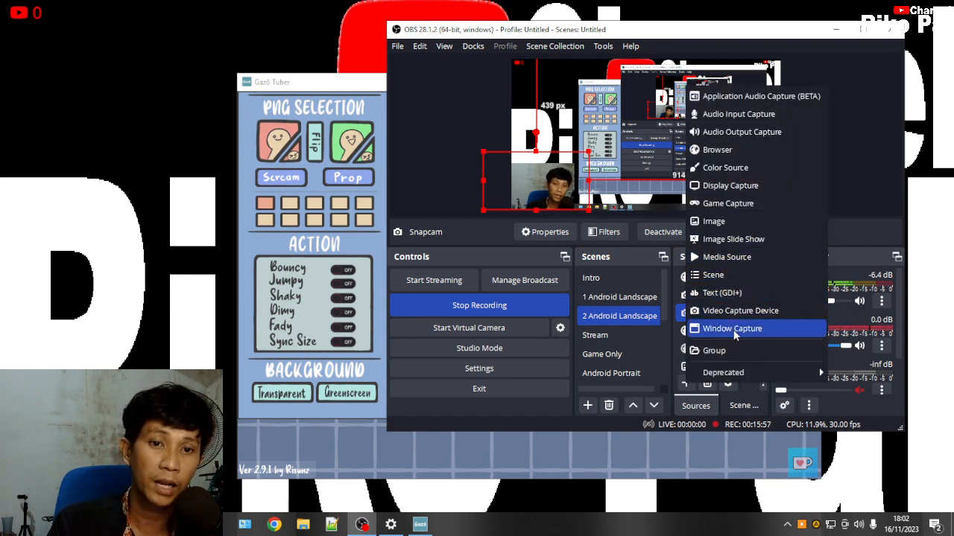
pyautogui.click(734, 331)
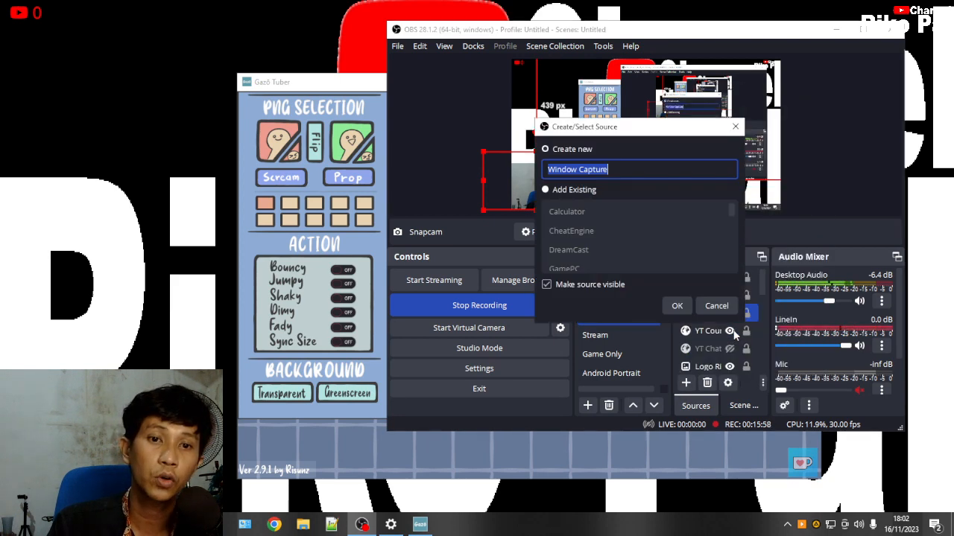
pyautogui.click(582, 192)
pyautogui.click(578, 150)
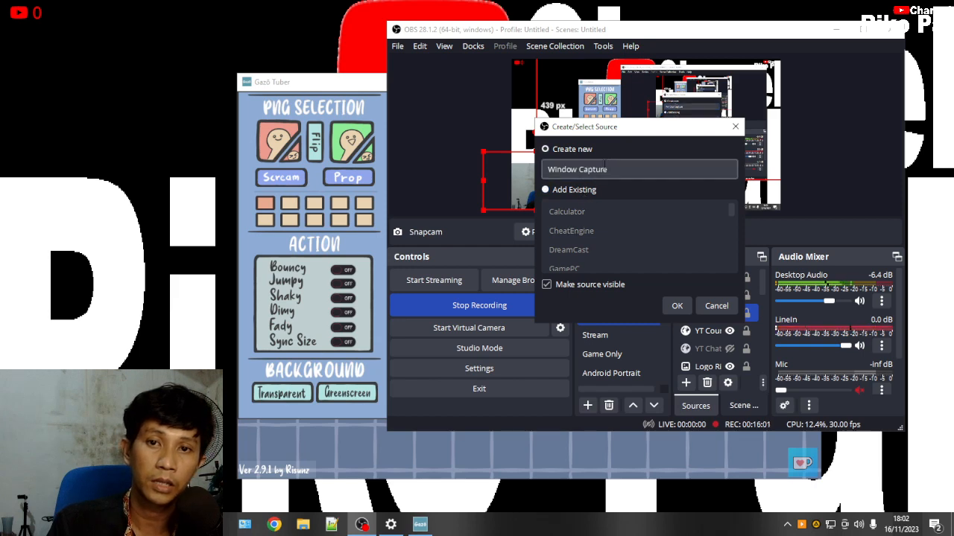
pyautogui.click(574, 190)
pyautogui.scroll(-5, 582, 228)
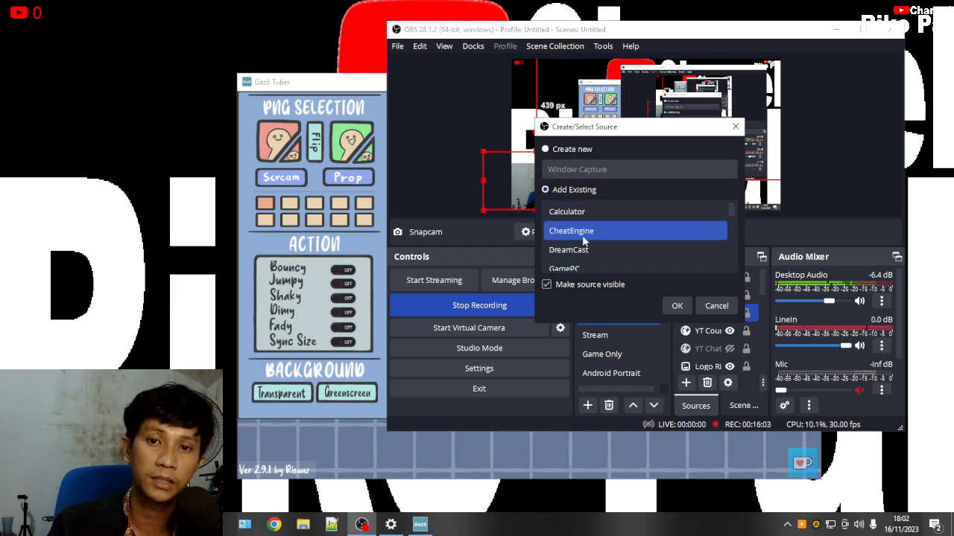
pyautogui.scroll(5, 582, 235)
pyautogui.click(572, 150)
pyautogui.moveTo(610, 169); pyautogui.dragTo(506, 169)
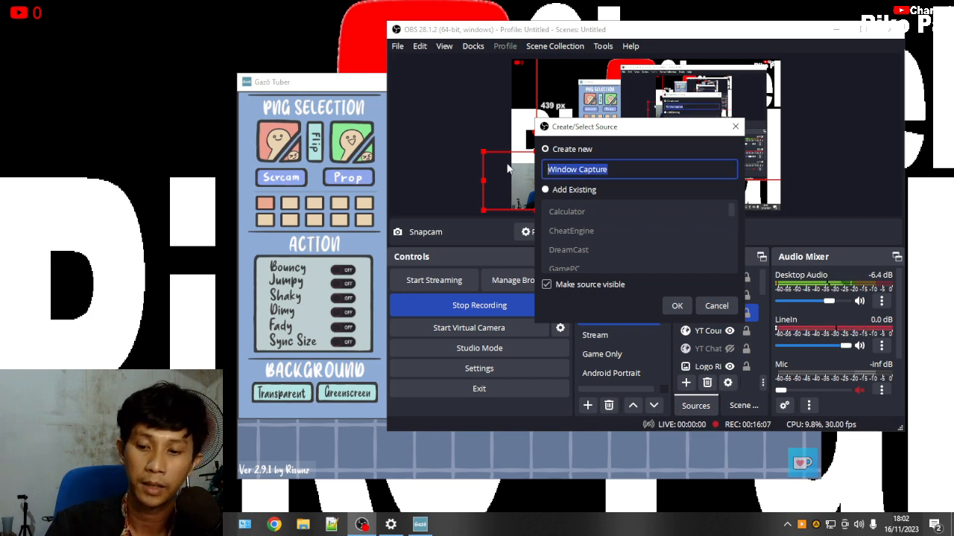
pyautogui.write('PNG Tube')
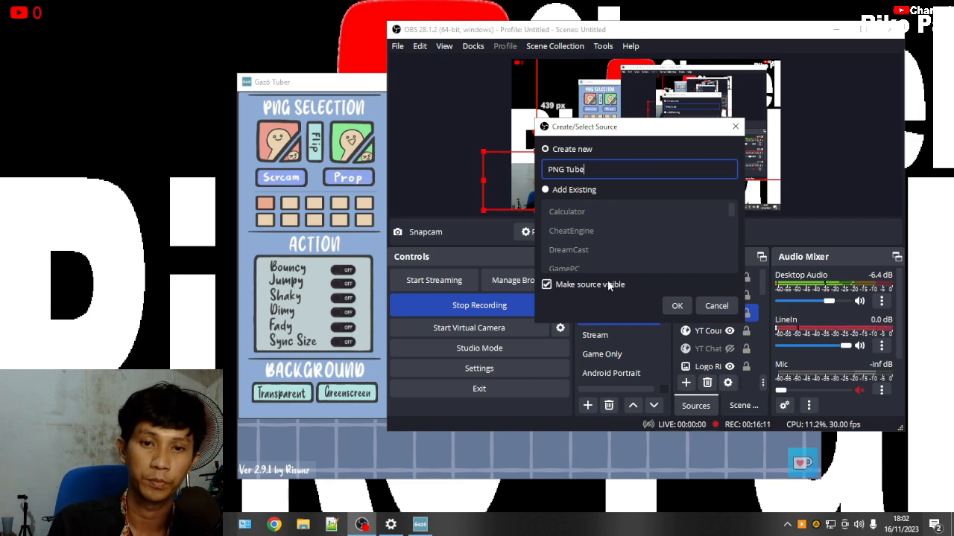
pyautogui.click(676, 305)
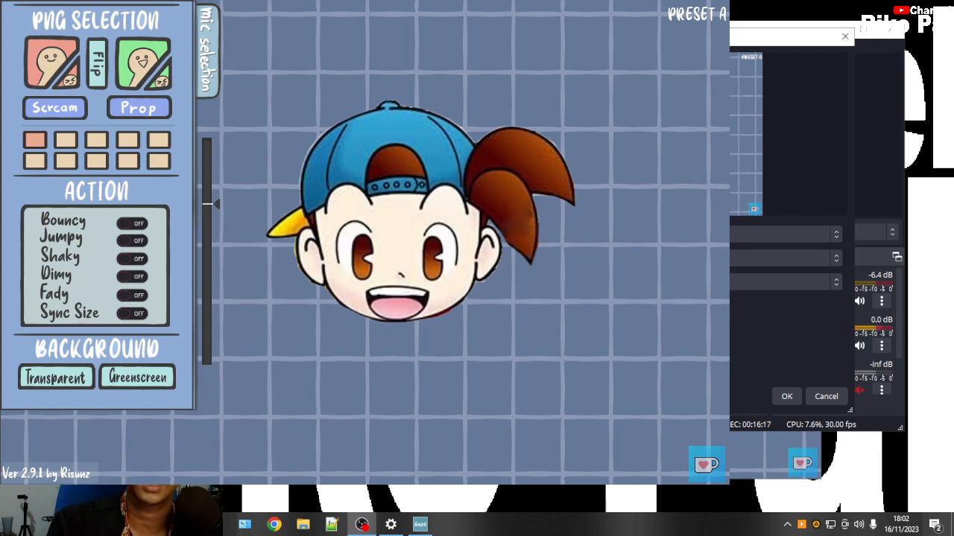
pyautogui.click(788, 397)
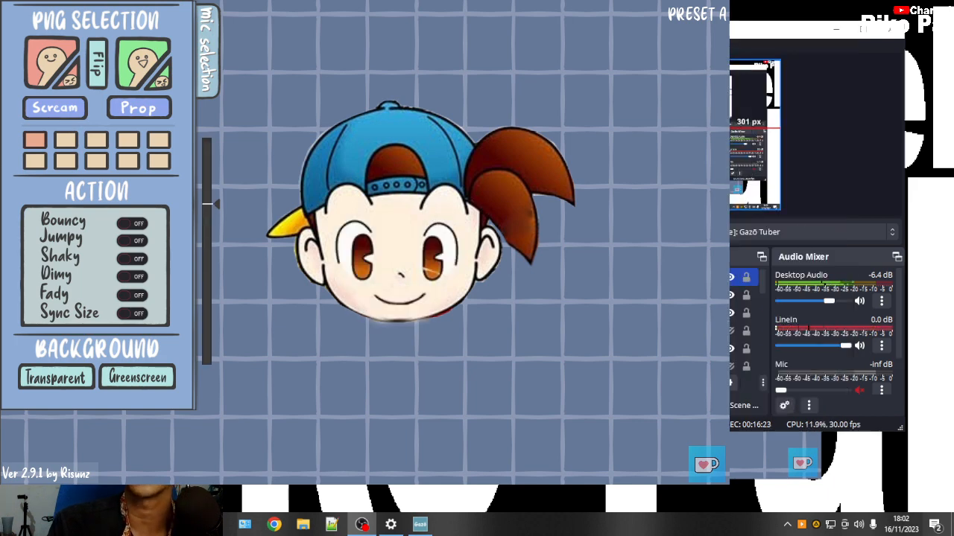
# Shift the PNG Tube capture in the OBS preview, and try Gazo Tuber's Transparent background before returning to its menu
pyautogui.moveTo(619, 127); pyautogui.dragTo(657, 141)
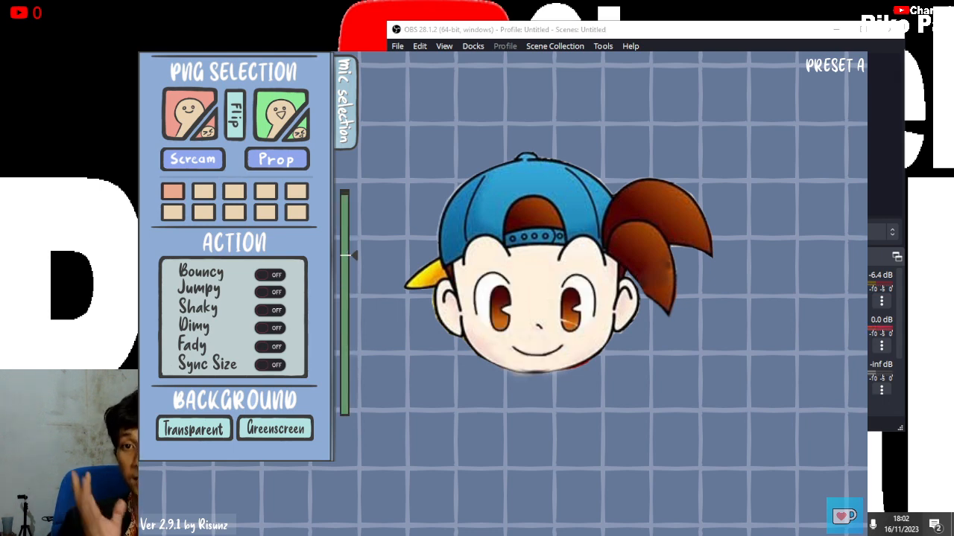
pyautogui.click(194, 430)
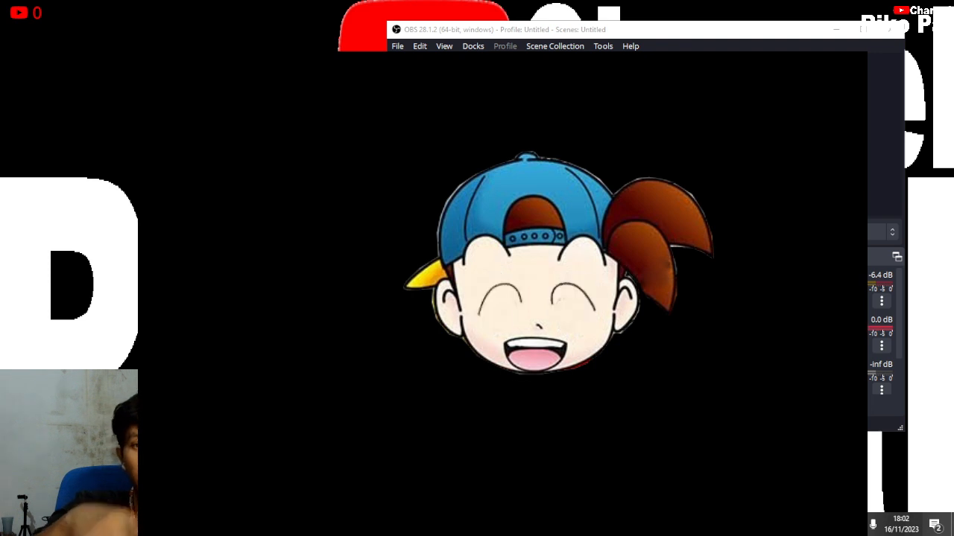
pyautogui.moveTo(381, 82); pyautogui.dragTo(494, 43)
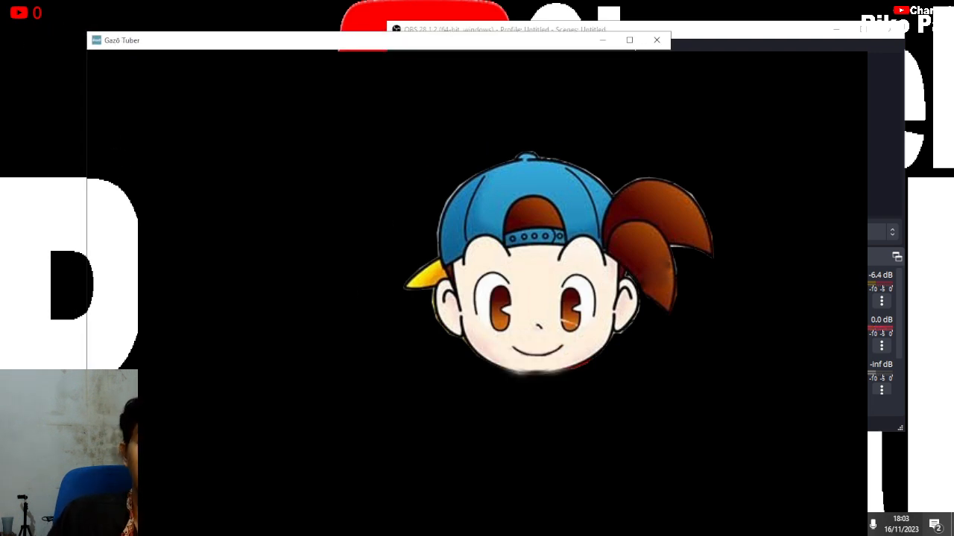
pyautogui.doubleClick(533, 268)
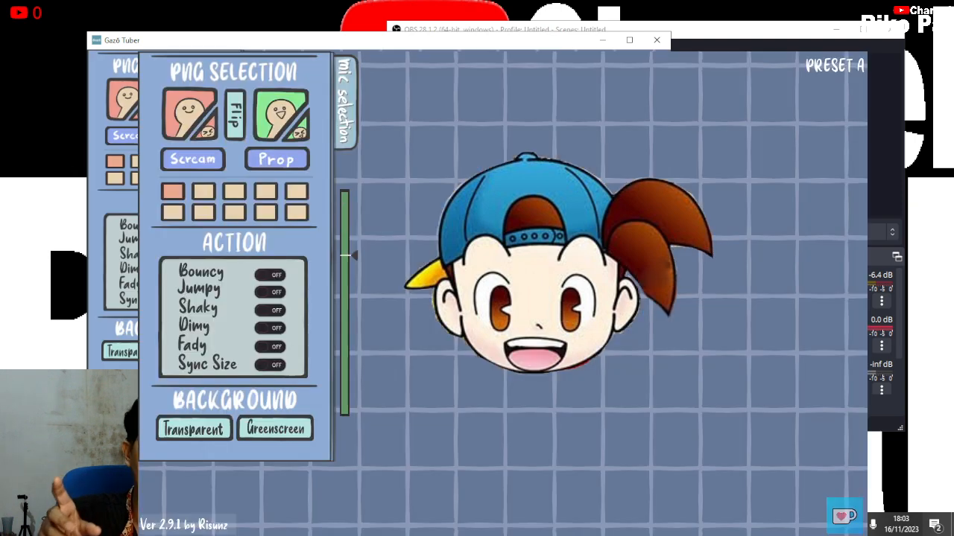
# Reposition the PNG Tube capture at the scene's left edge and move the Gazo Tuber window within reach
pyautogui.moveTo(345, 46); pyautogui.dragTo(222, 157)
pyautogui.moveTo(646, 137); pyautogui.dragTo(672, 137)
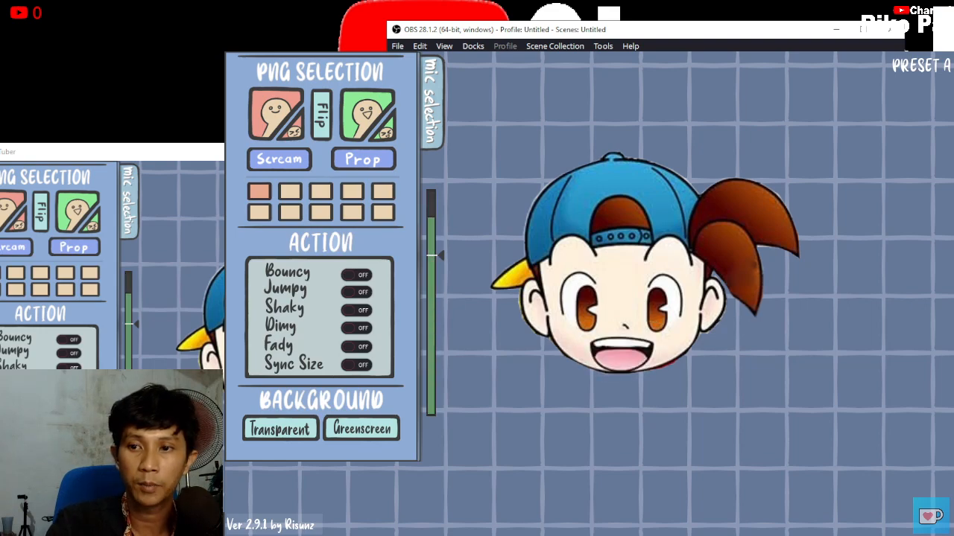
pyautogui.moveTo(685, 173); pyautogui.dragTo(624, 186)
pyautogui.moveTo(238, 153); pyautogui.dragTo(303, 80)
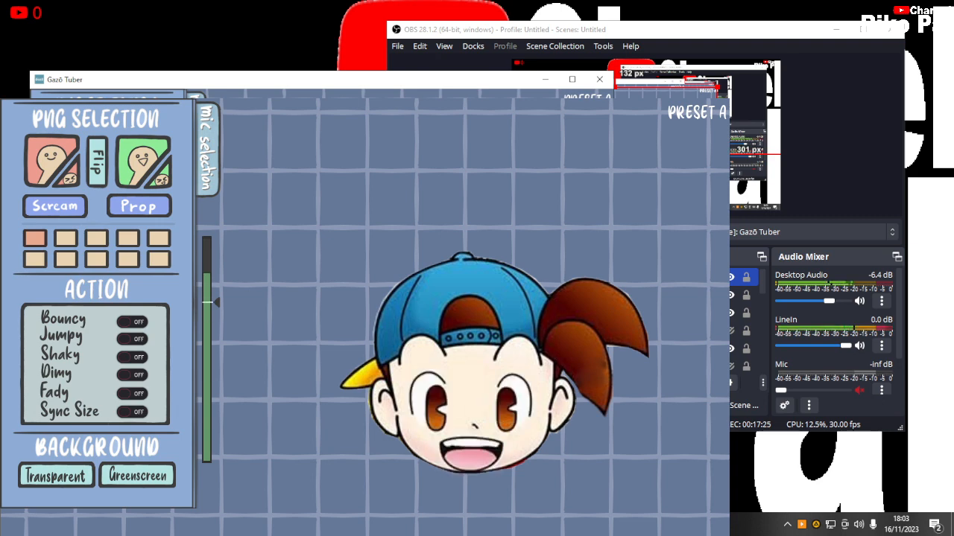
# Switch the avatar's background to Greenscreen, adjust the Gazo Tuber window's position and return to OBS
pyautogui.click(137, 475)
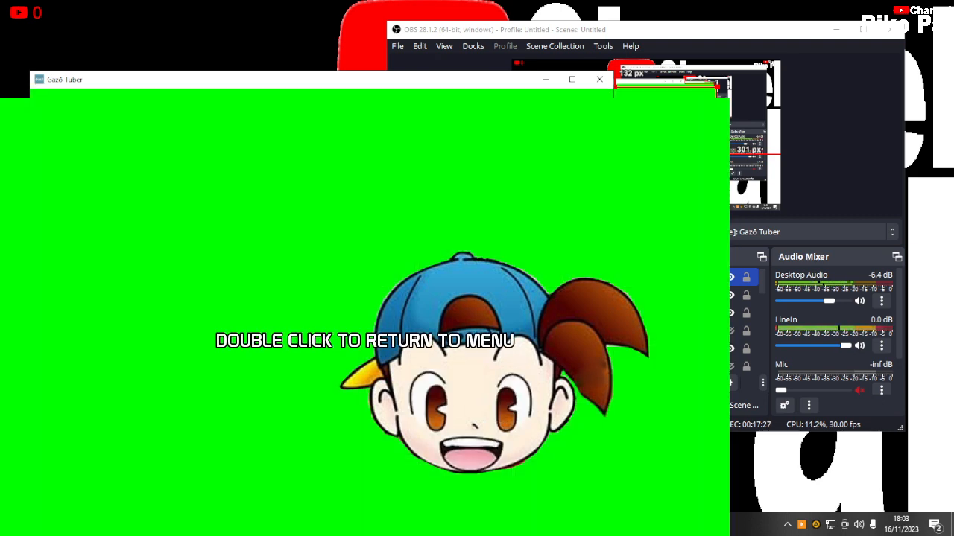
pyautogui.moveTo(368, 87); pyautogui.dragTo(435, 76)
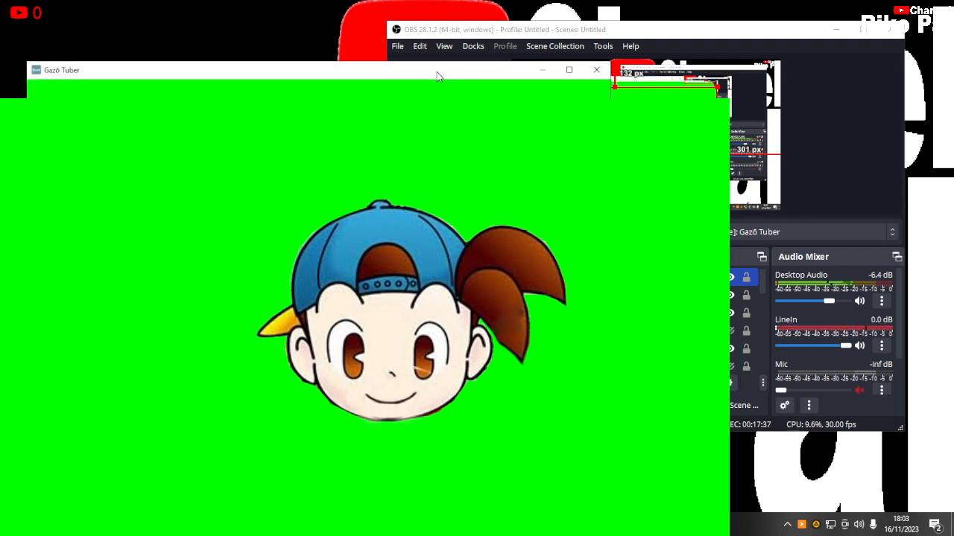
pyautogui.click(816, 149)
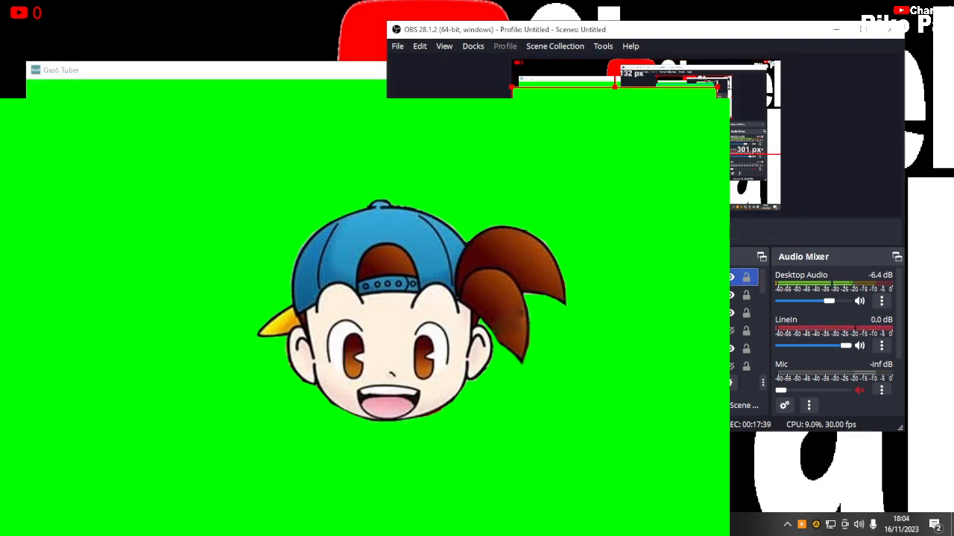
# Add a Chroma Key filter with the Green key colour to the PNG Tube source and close its filters
pyautogui.rightClick(713, 277)
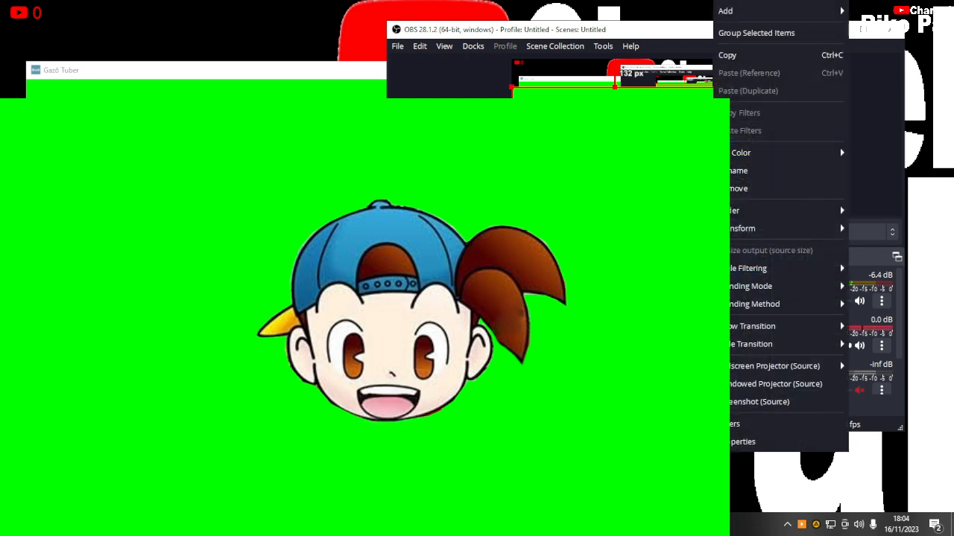
pyautogui.click(753, 424)
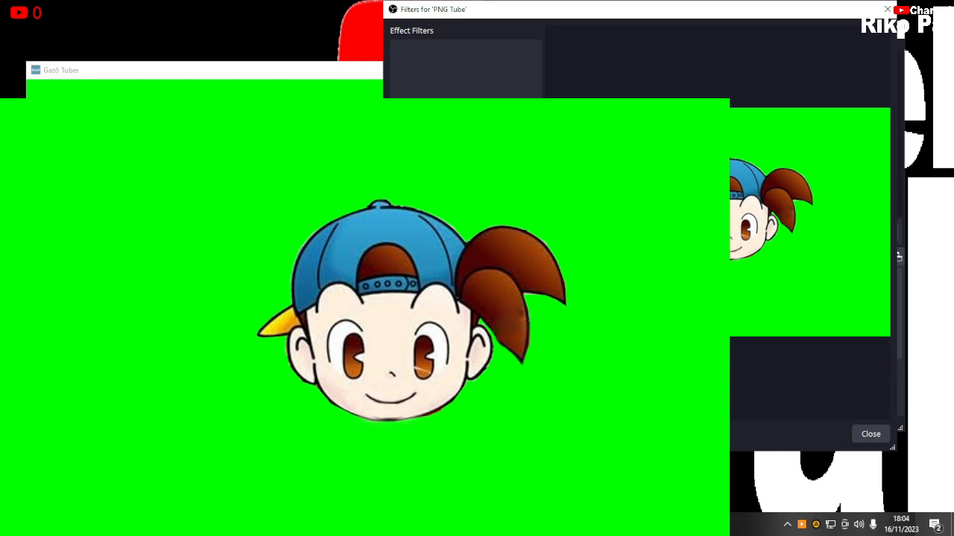
pyautogui.press('Return')
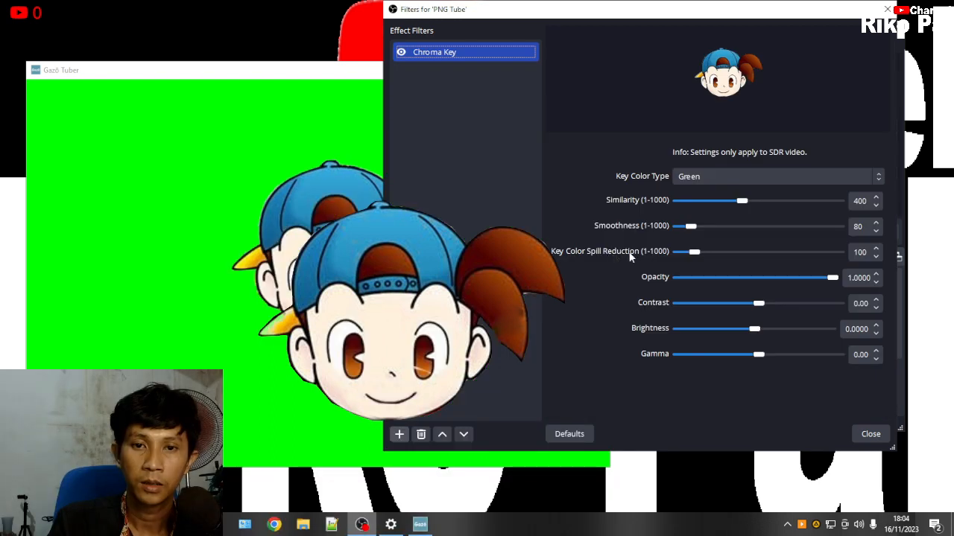
pyautogui.click(866, 433)
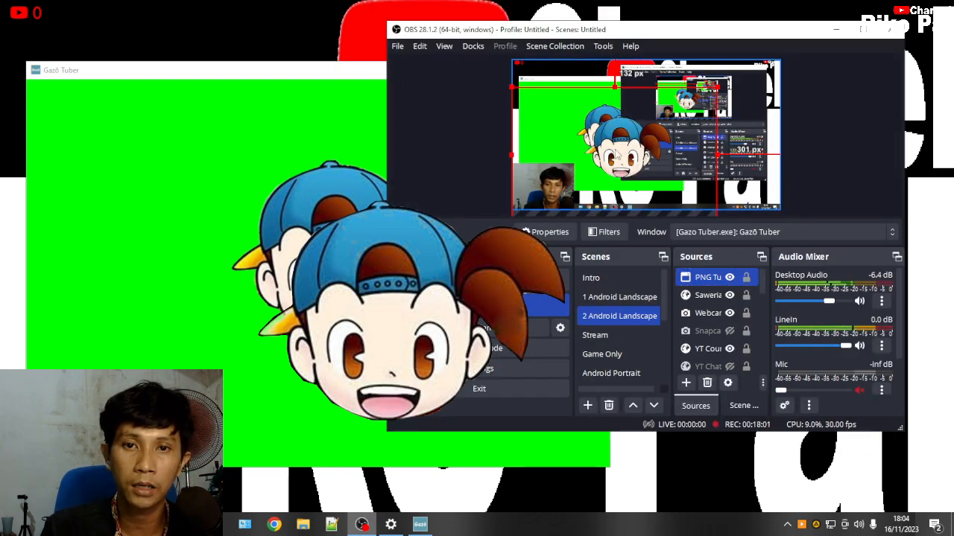
# Shrink the PNG Tube capture in the preview and place the avatar over the face in the webcam image
pyautogui.click(608, 152)
pyautogui.click(608, 155)
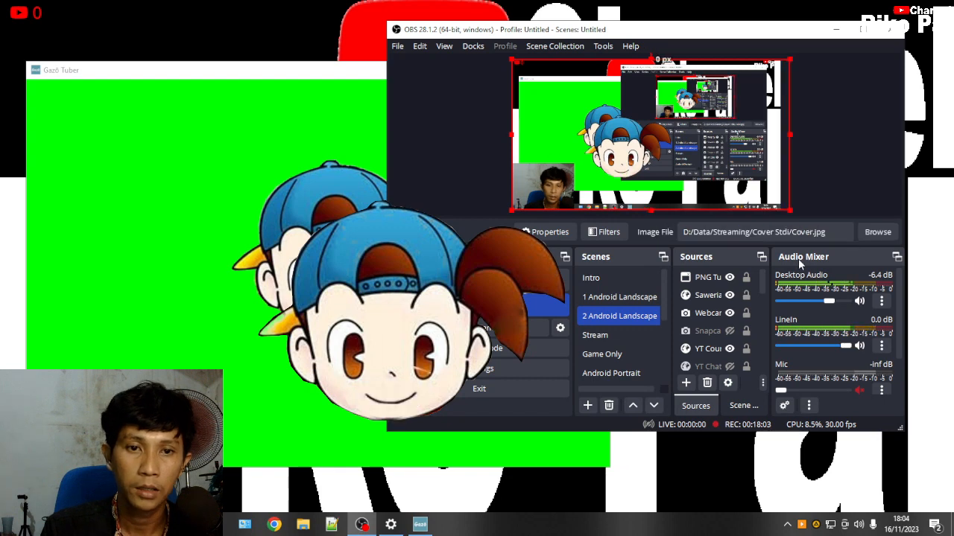
pyautogui.click(689, 278)
pyautogui.moveTo(512, 87); pyautogui.dragTo(546, 199)
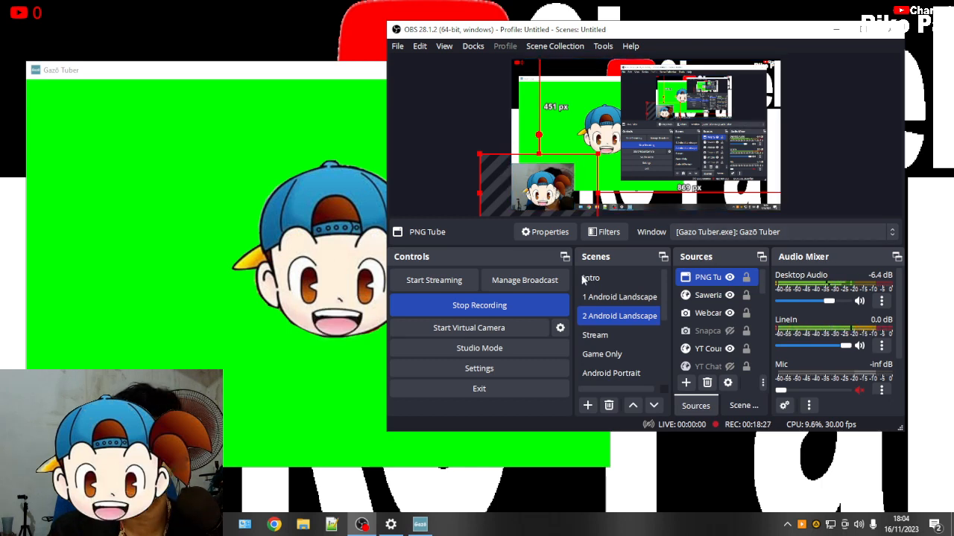
pyautogui.click(612, 336)
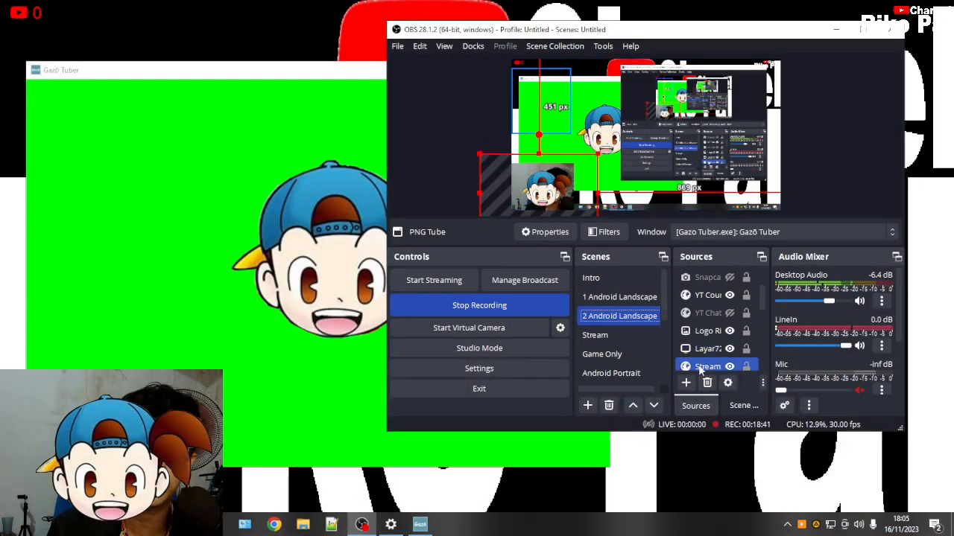
pyautogui.click(686, 382)
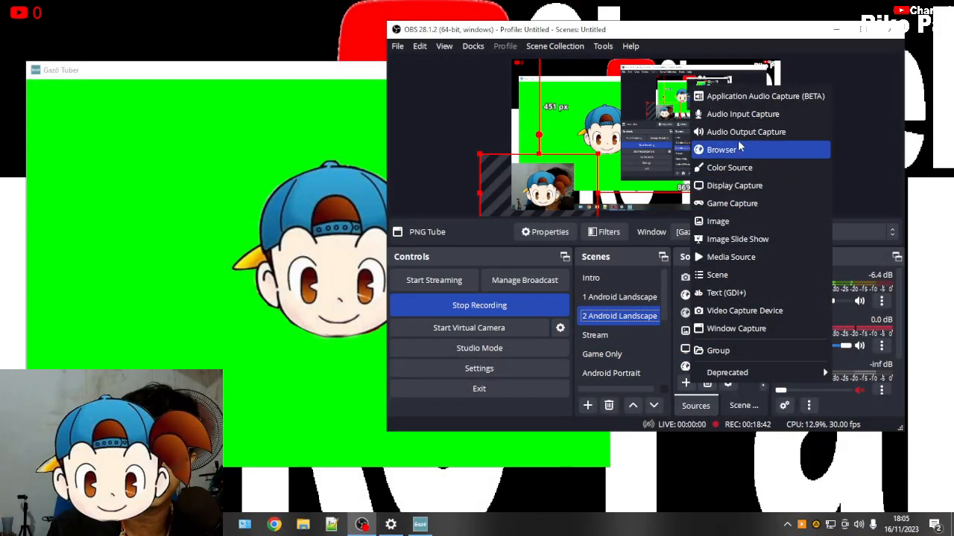
pyautogui.click(738, 329)
pyautogui.click(582, 190)
pyautogui.scroll(-4, 637, 217)
pyautogui.scroll(1, 578, 225)
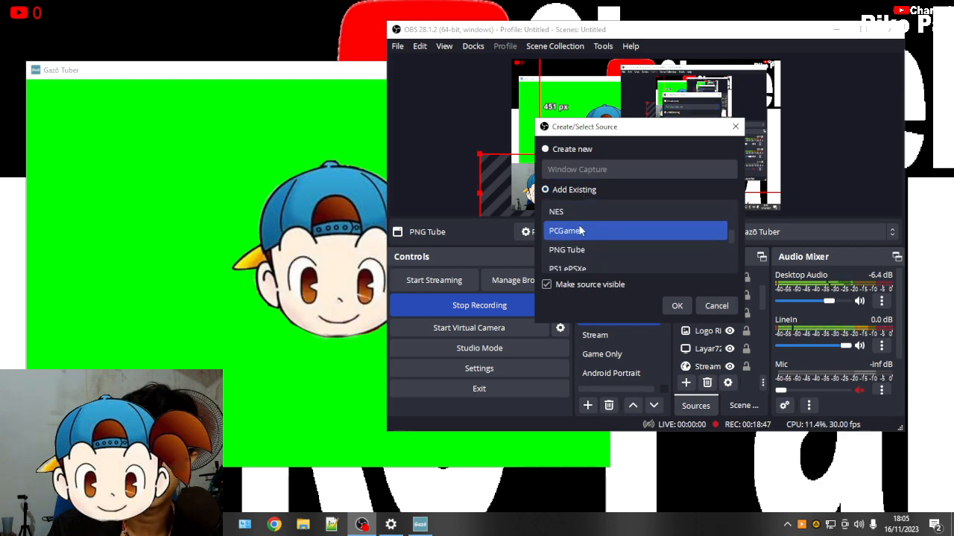
pyautogui.click(720, 306)
# View the Stream scene with the avatar over the webcam, and return to the 2 Android Landscape scene
pyautogui.click(596, 334)
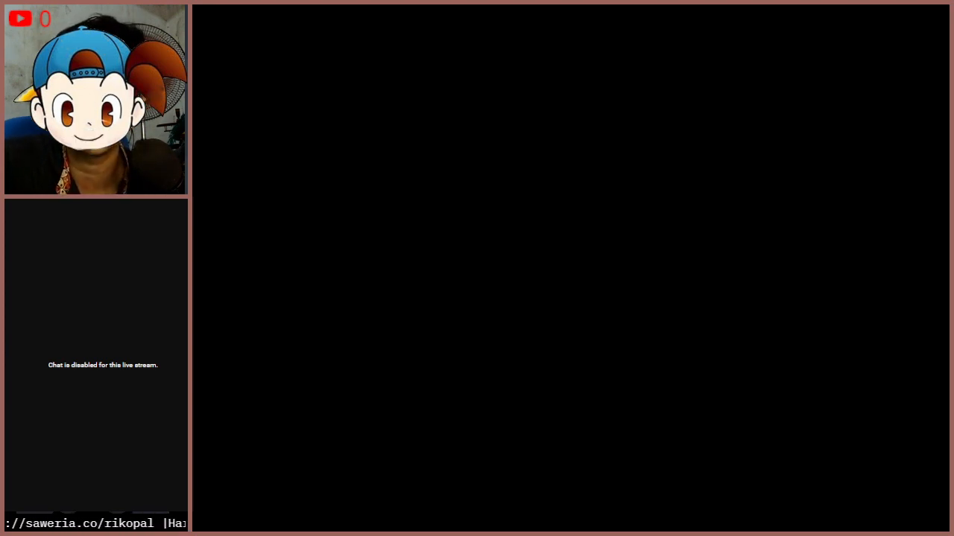
pyautogui.click(653, 319)
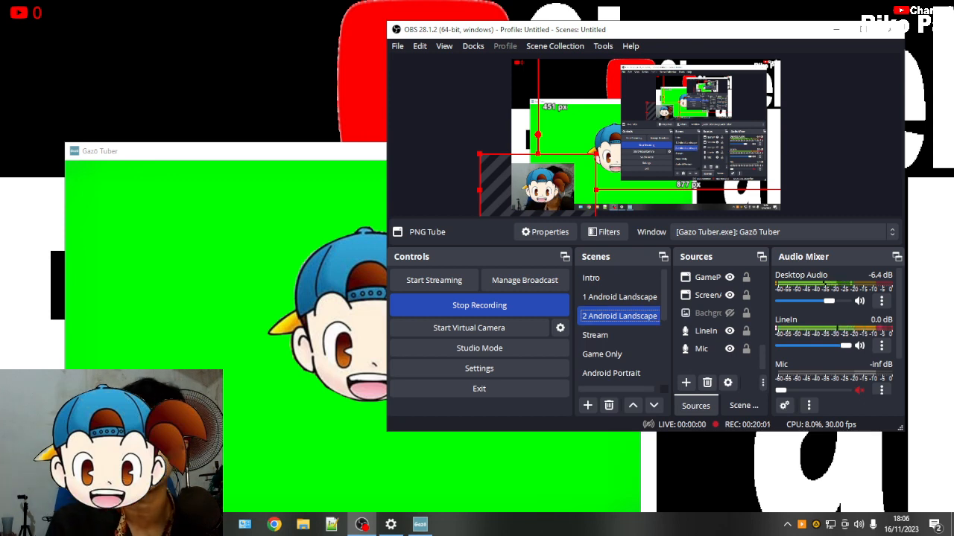
# Minimize OBS, move the Gazo Tuber window up to the desktop's upper edge and enlarge it
pyautogui.click(835, 30)
pyautogui.moveTo(479, 152); pyautogui.dragTo(603, 19)
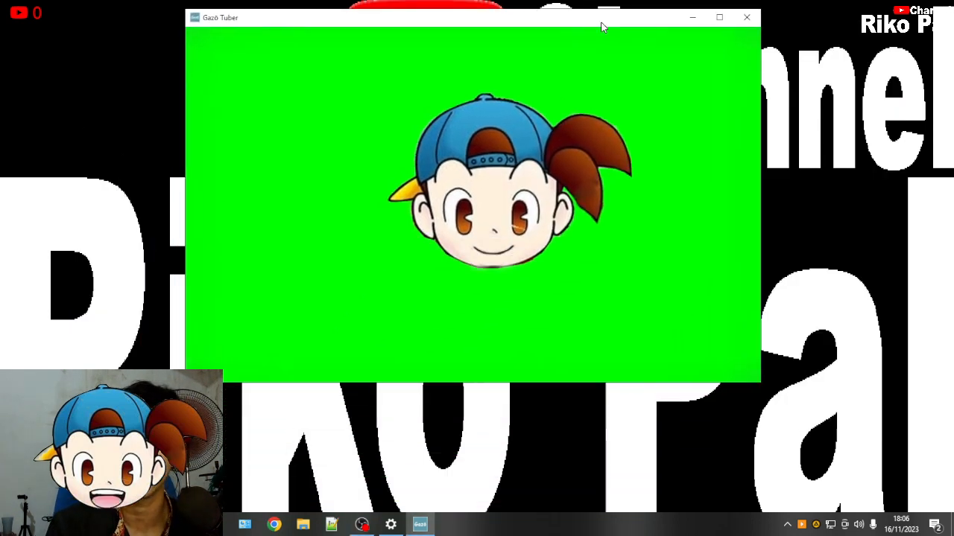
pyautogui.moveTo(760, 385); pyautogui.dragTo(842, 443)
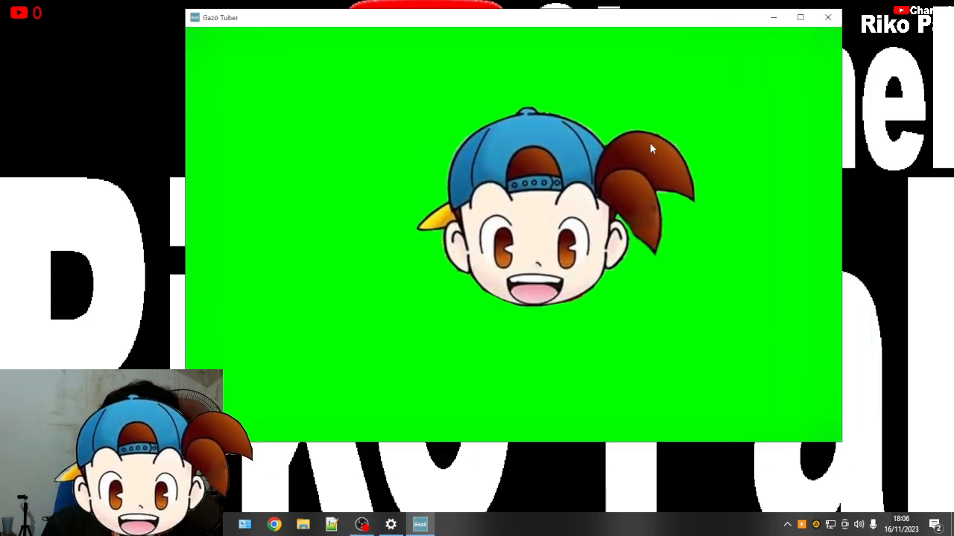